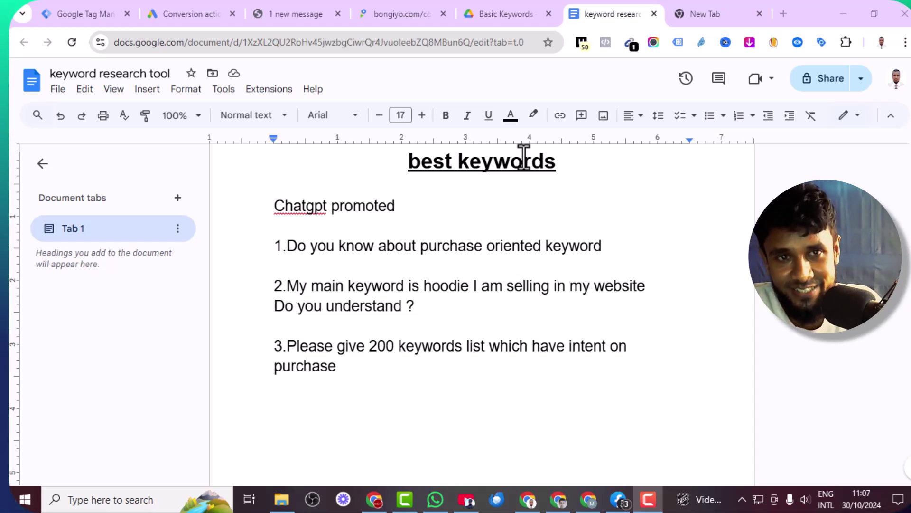
# - Open ChatGPT in the empty browser tab
pyautogui.click(712, 8)
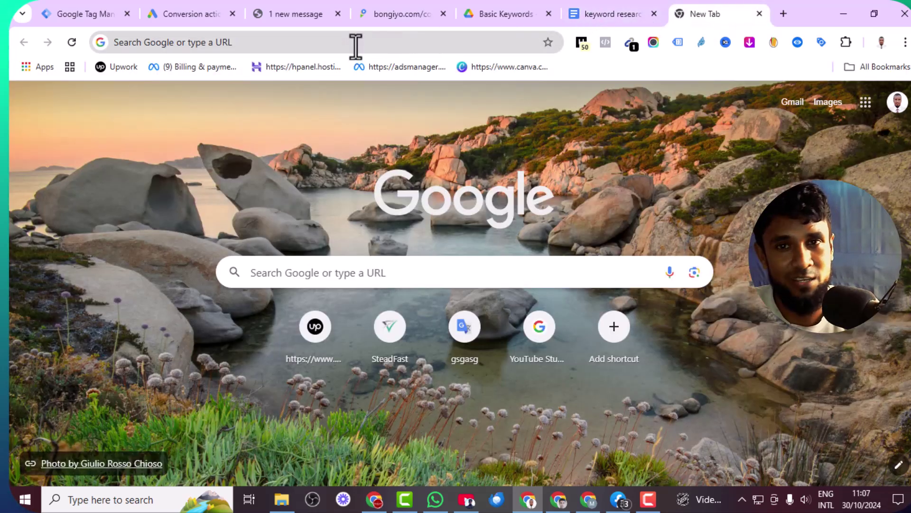
pyautogui.click(356, 42)
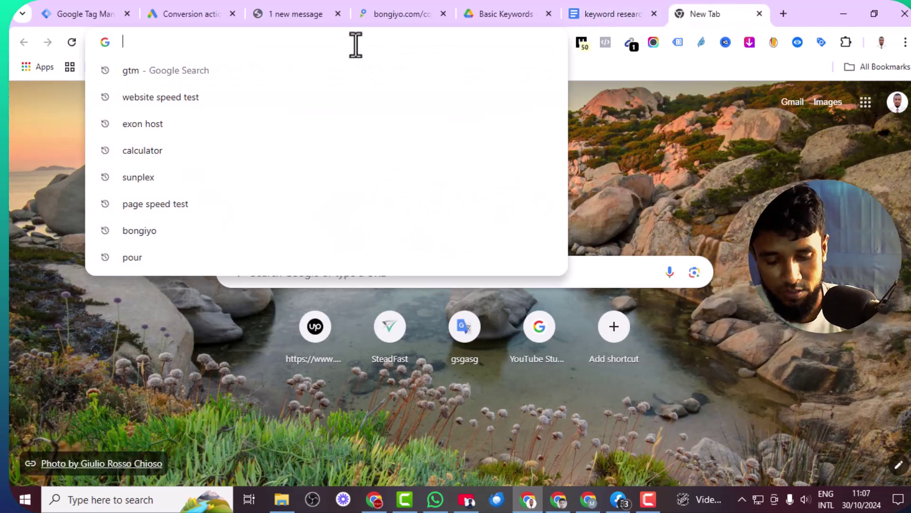
pyautogui.write('cha')
pyautogui.press('Return')
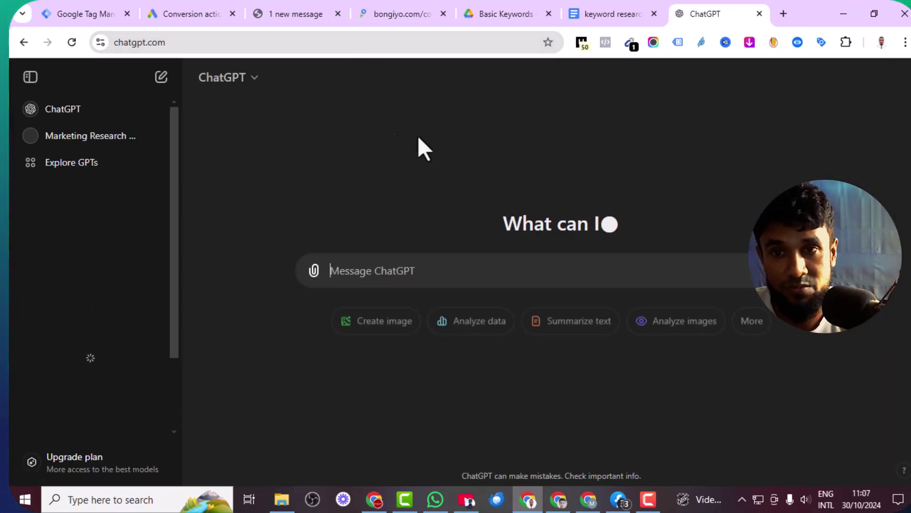
# - Switch to the keyword research tool document and add "??" to the end of the first prompt
pyautogui.click(587, 11)
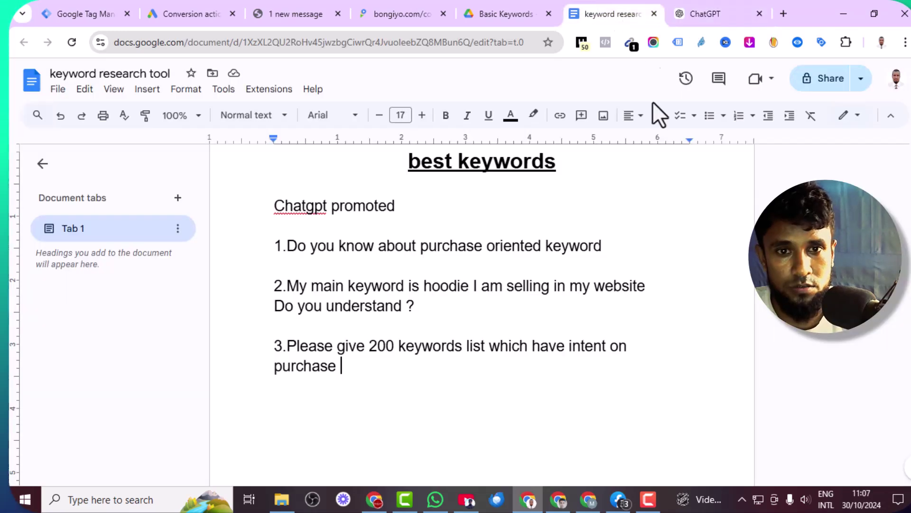
pyautogui.tripleClick(414, 247)
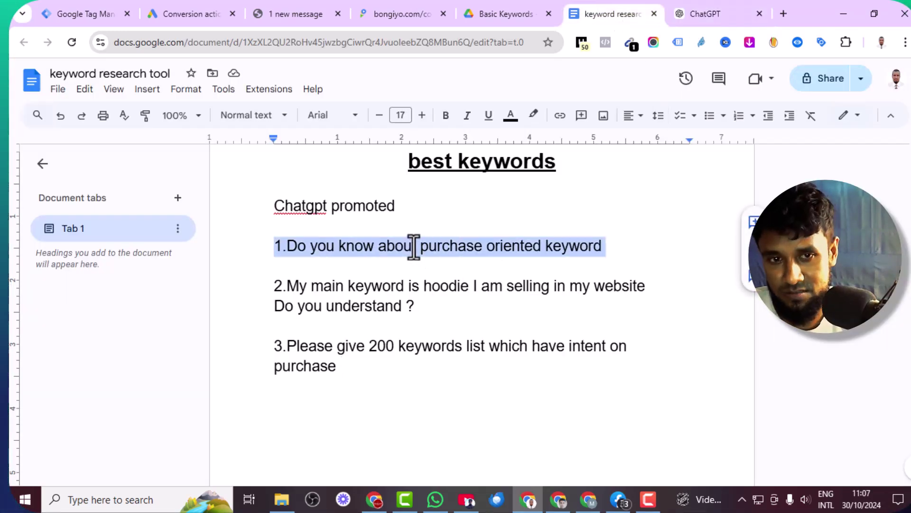
pyautogui.rightClick(414, 247)
pyautogui.click(365, 247)
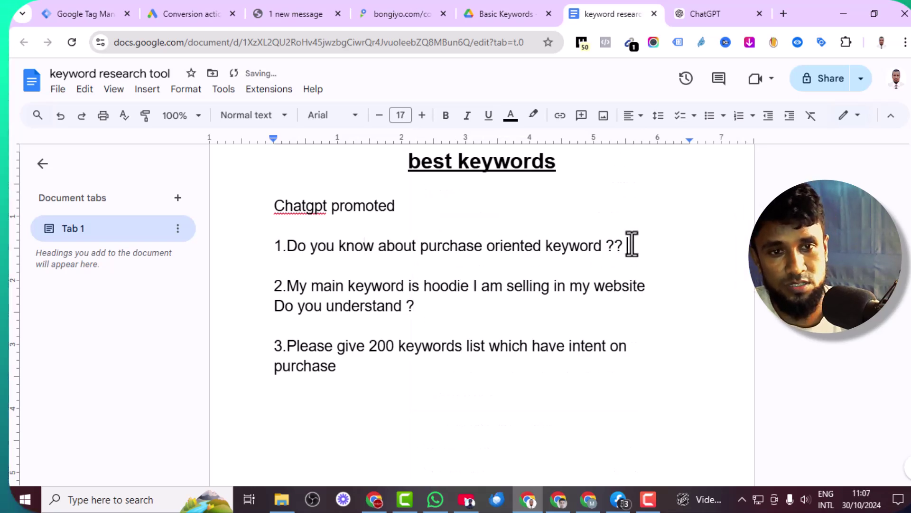
# - Copy the prompt "1.Do you know about purchase oriented keyword ??" from the document and send it to ChatGPT
pyautogui.doubleClick(547, 247)
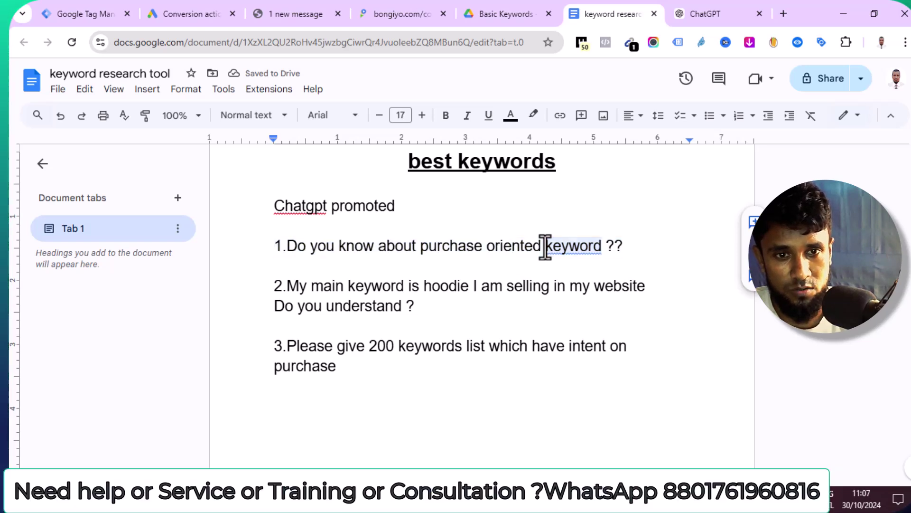
pyautogui.tripleClick(545, 247)
pyautogui.rightClick(545, 247)
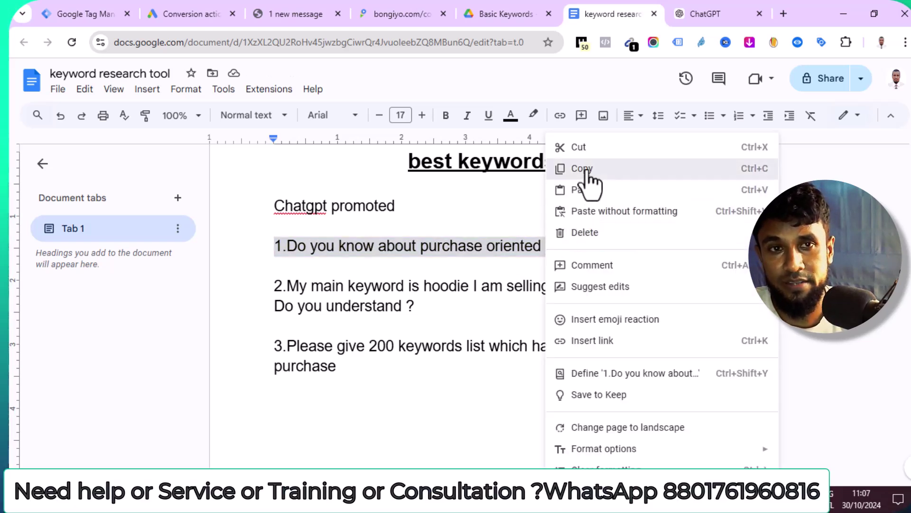
pyautogui.click(585, 171)
pyautogui.click(706, 13)
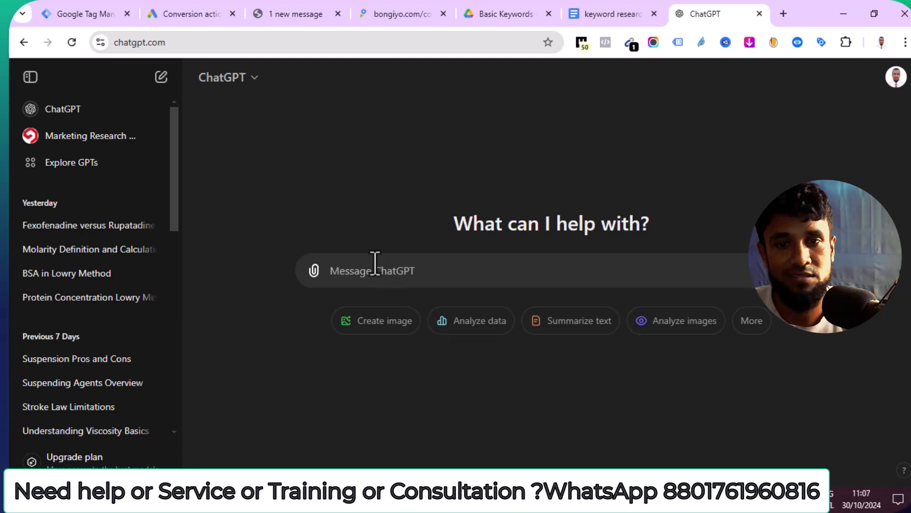
pyautogui.hotkey('ctrl', 'v')
pyautogui.hotkey('shift', 'Return')
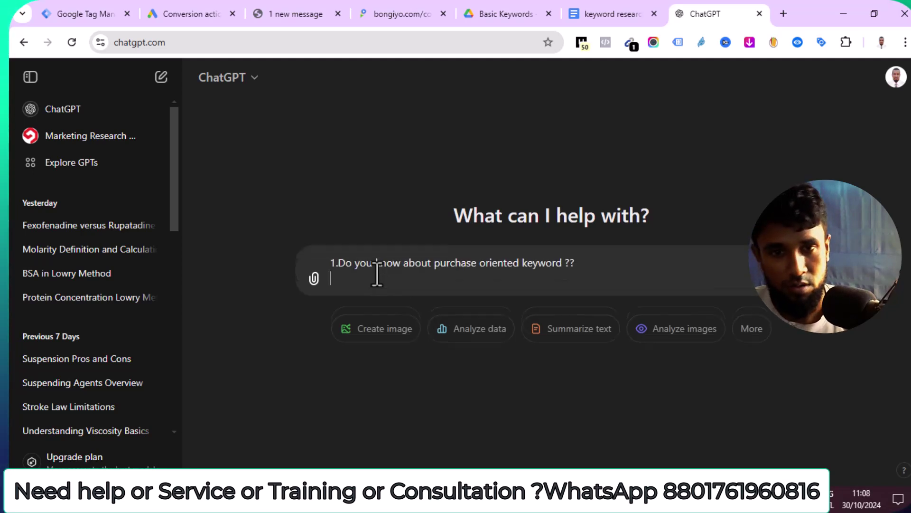
pyautogui.press('Return')
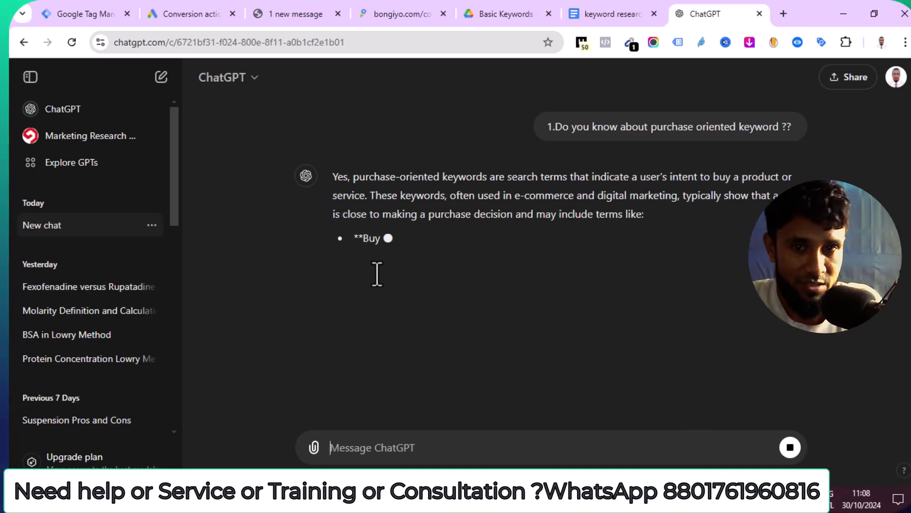
# - Copy the document's second prompt, from "My main keyword is hoodie" to "Do you understand ?", without its number and send it to ChatGPT
pyautogui.click(636, 13)
pyautogui.moveTo(417, 309); pyautogui.dragTo(280, 290)
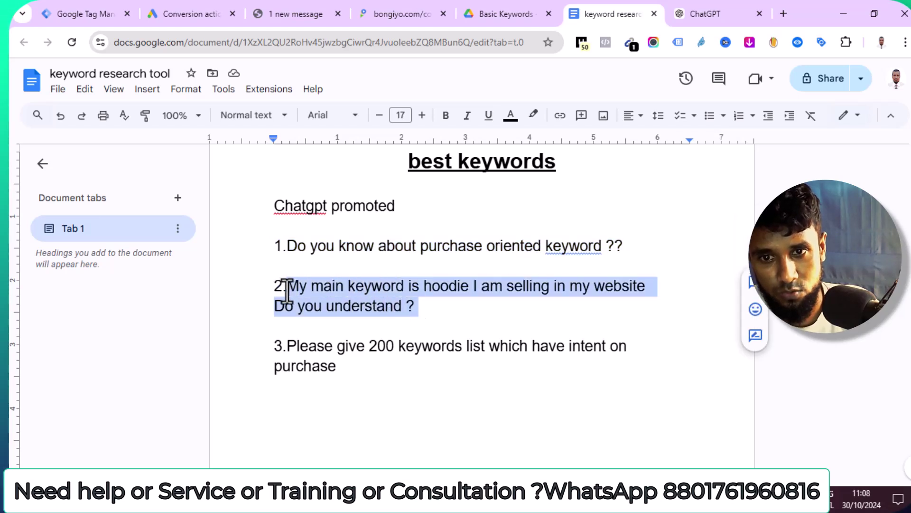
pyautogui.rightClick(325, 292)
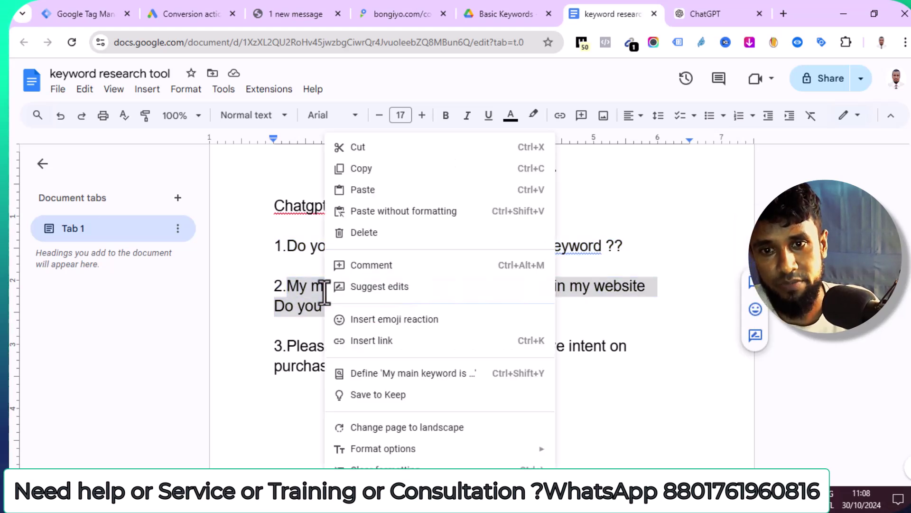
pyautogui.click(366, 170)
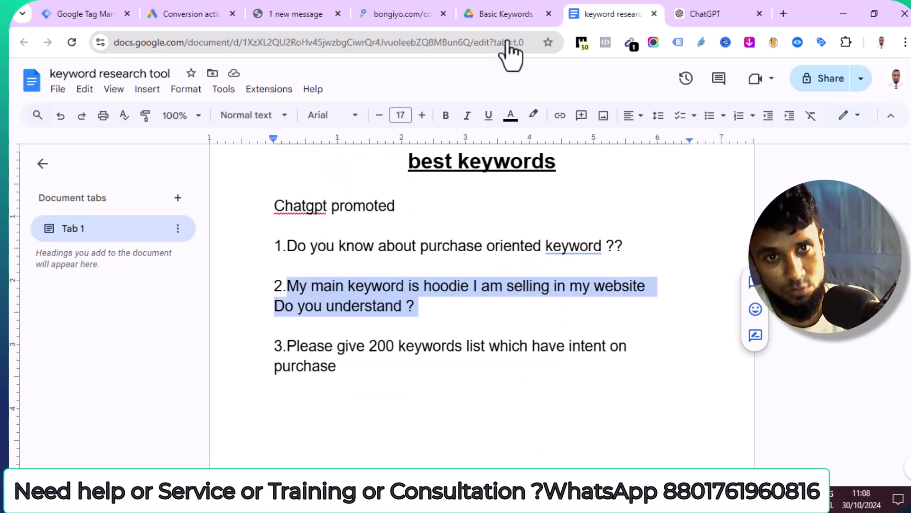
pyautogui.click(719, 3)
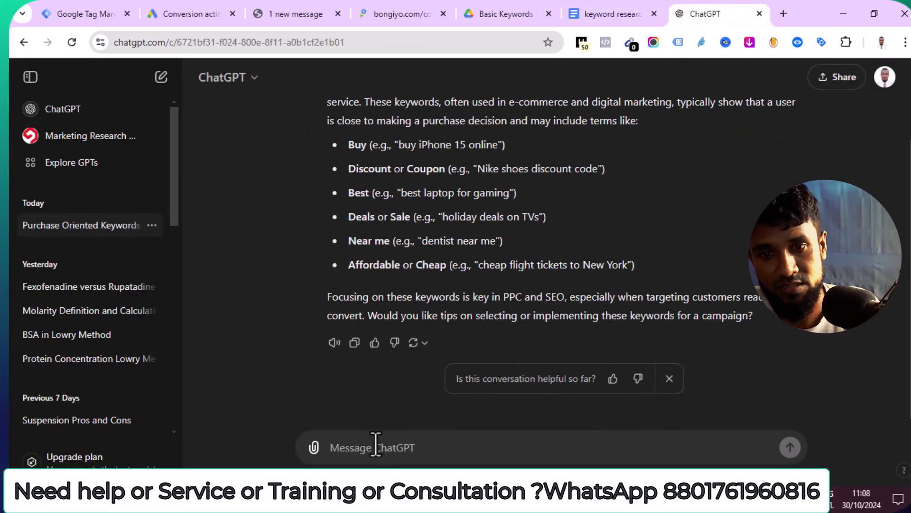
pyautogui.rightClick(374, 447)
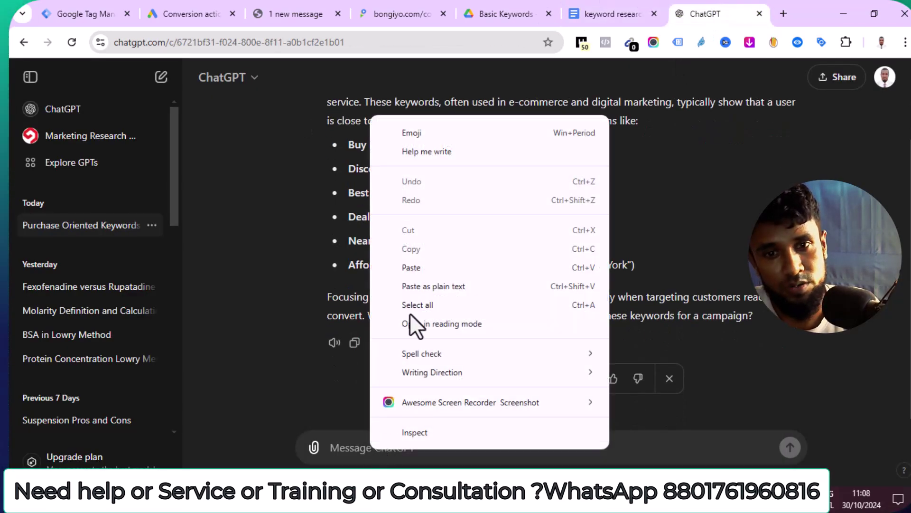
pyautogui.click(425, 266)
pyautogui.press('Return')
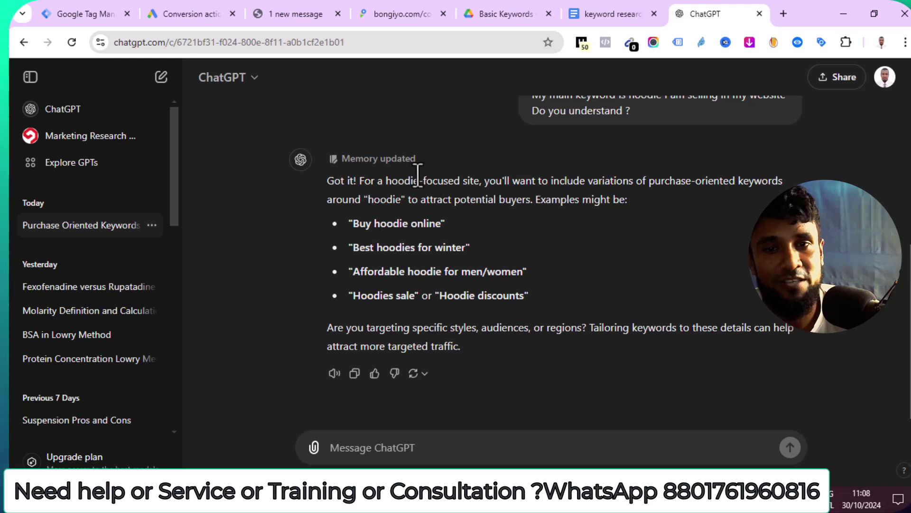
# - Copy "3.Please give 200 keywords list which have intent on purchase" from the document and send it to ChatGPT
pyautogui.click(597, 4)
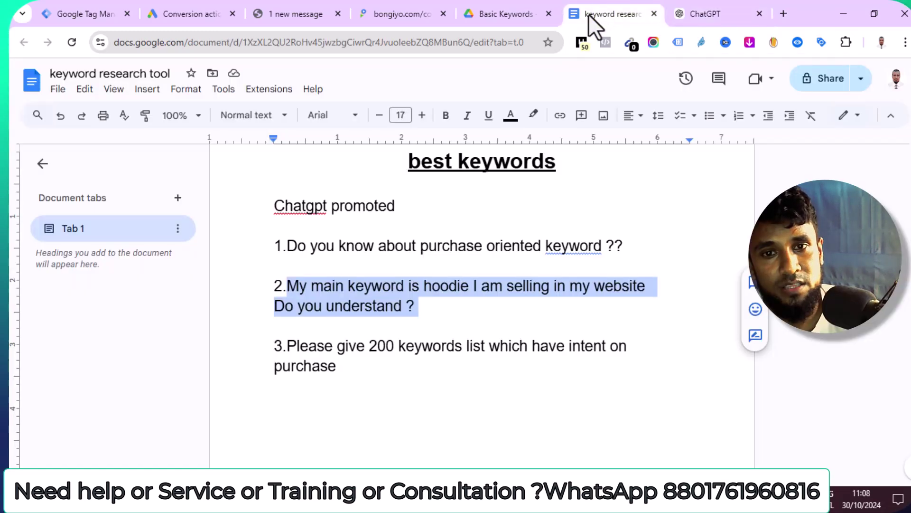
pyautogui.click(349, 367)
pyautogui.keyDown('shift'); pyautogui.click(230, 346); pyautogui.keyUp('shift')
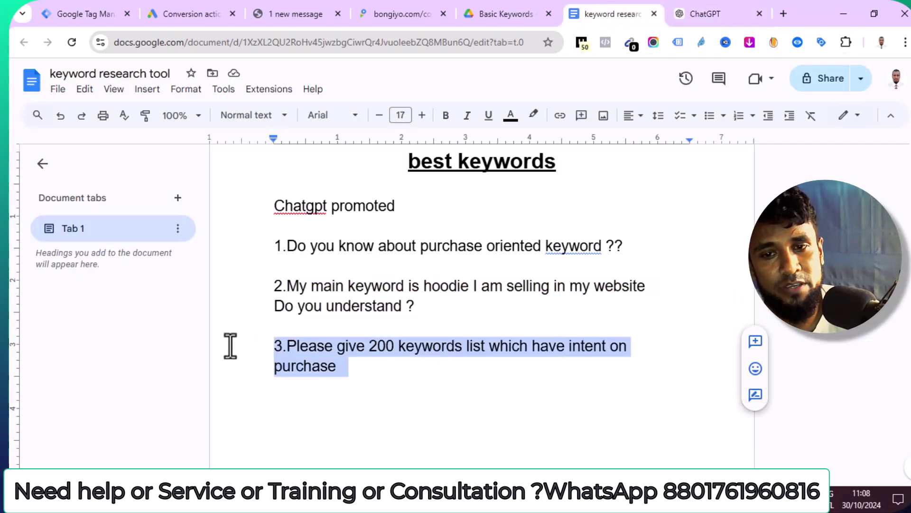
pyautogui.rightClick(304, 348)
pyautogui.click(343, 170)
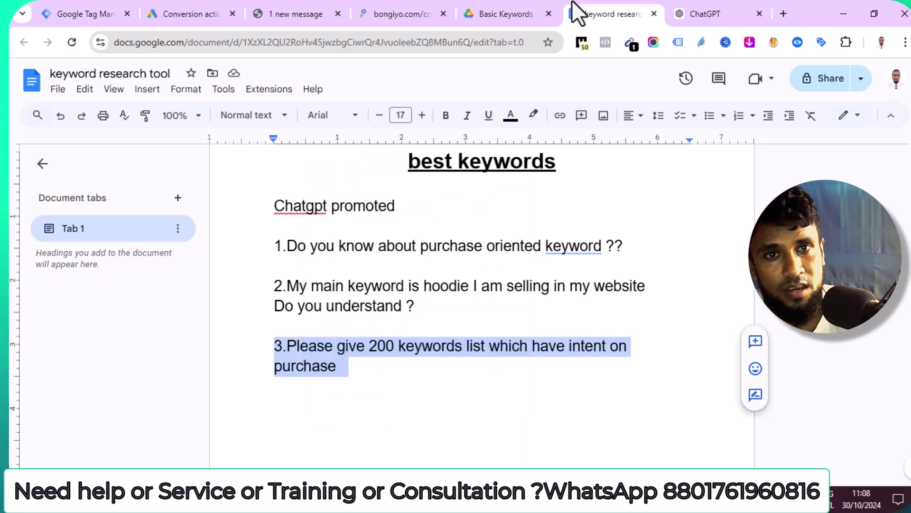
pyautogui.click(707, 14)
pyautogui.click(396, 446)
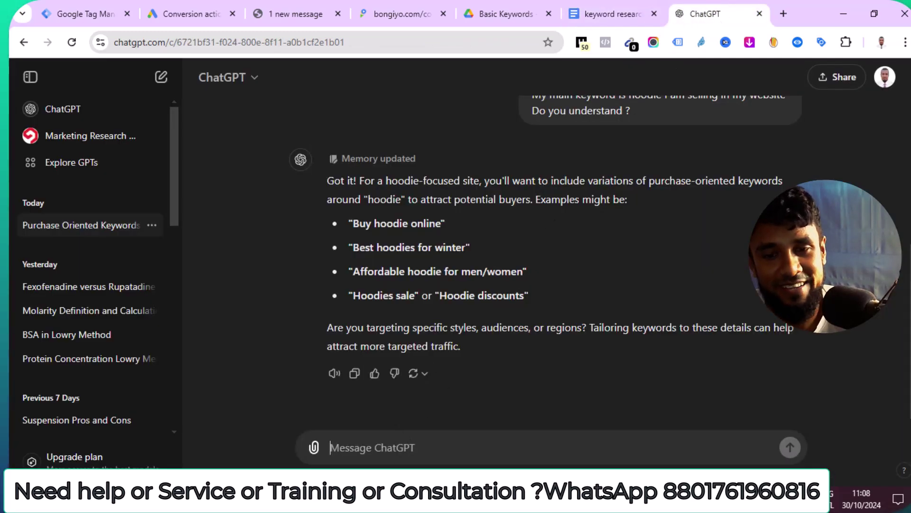
pyautogui.rightClick(394, 448)
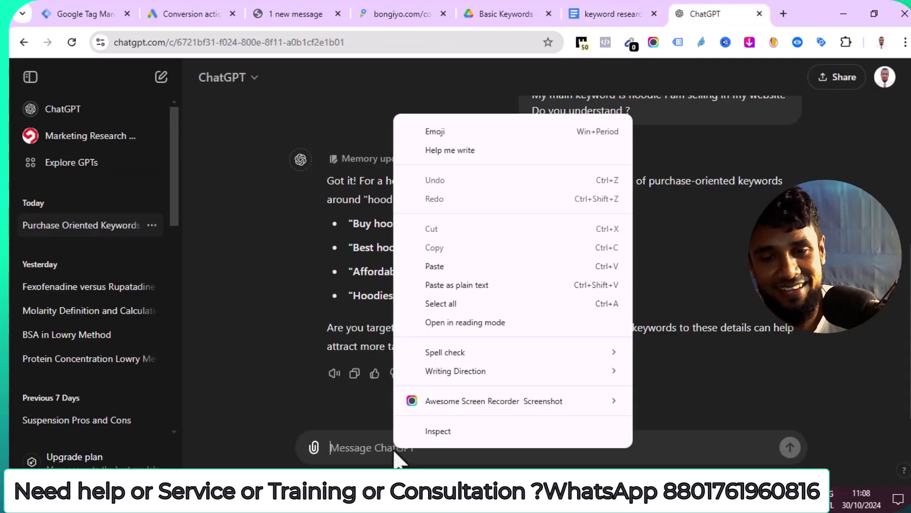
pyautogui.click(443, 267)
pyautogui.press('Return')
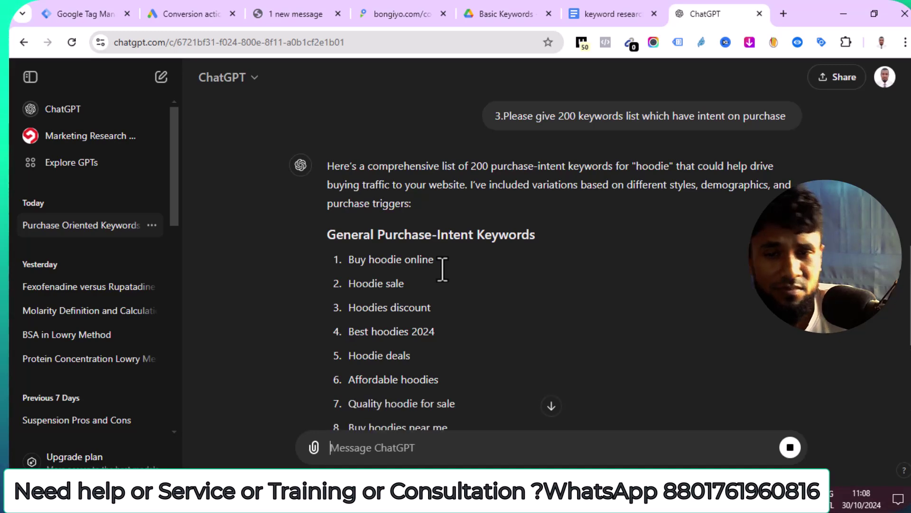
# - Review the generated hoodie keyword list by category, from the general purchase-intent keywords through to keyword 200
pyautogui.scroll(-5, 423, 311)
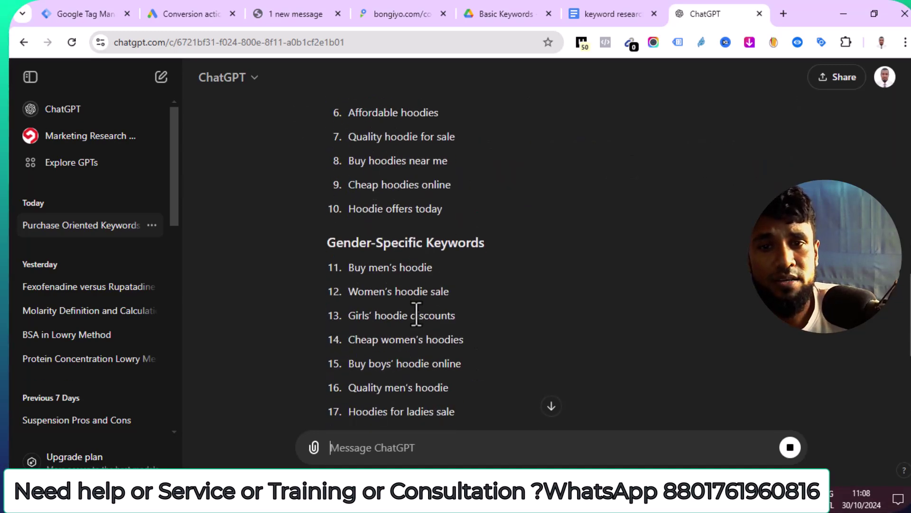
pyautogui.scroll(-4, 416, 314)
pyautogui.scroll(-4, 417, 313)
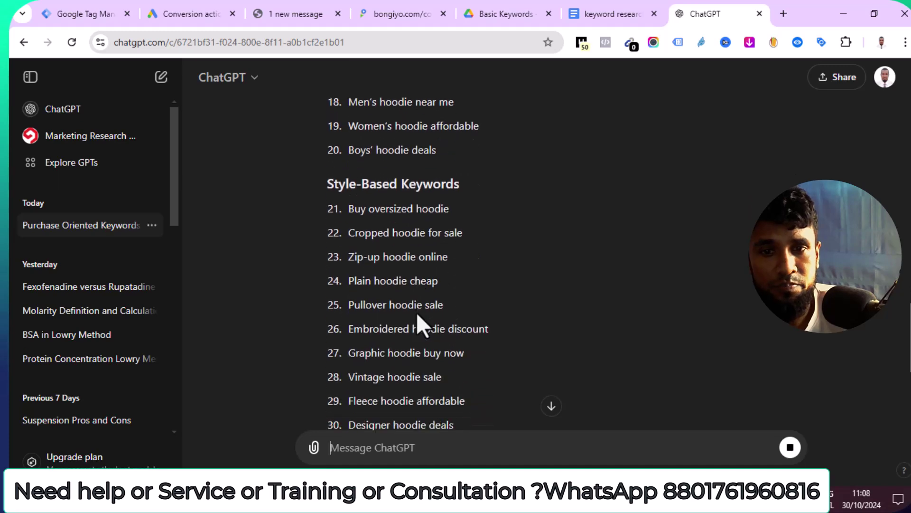
pyautogui.scroll(-9, 417, 312)
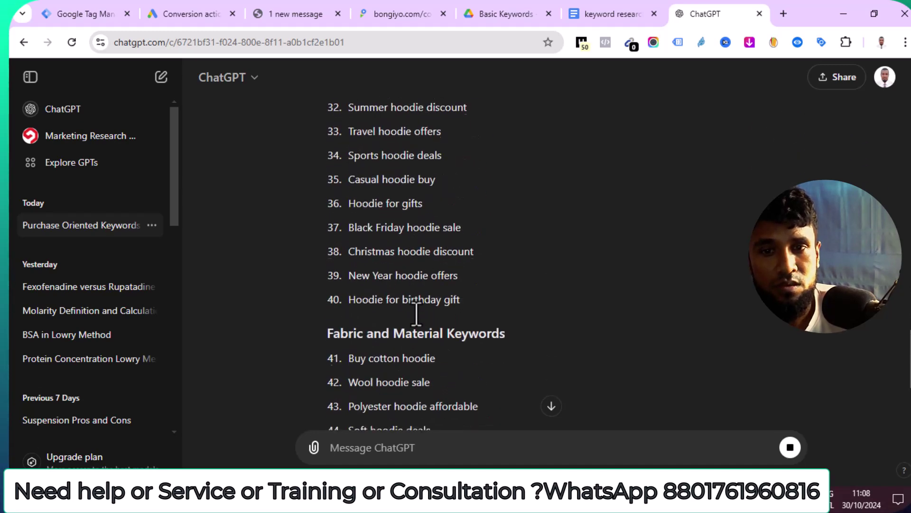
pyautogui.scroll(-5, 416, 317)
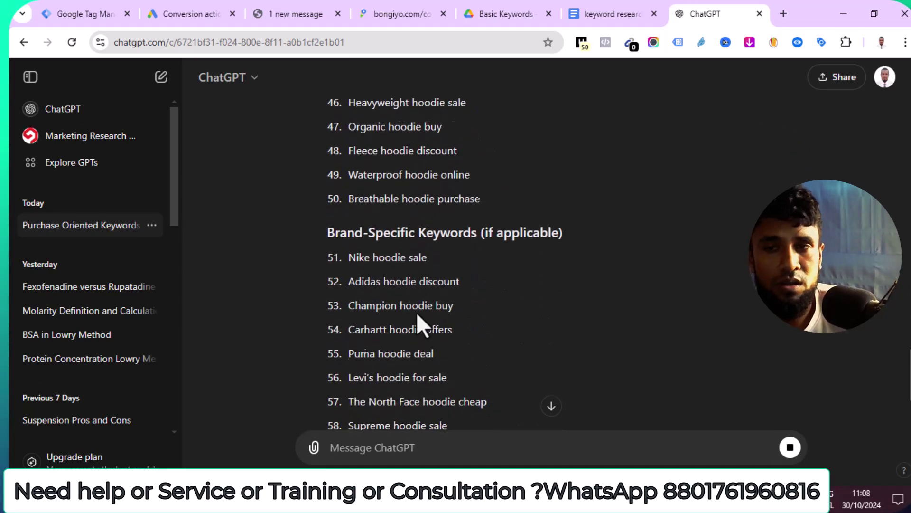
pyautogui.scroll(-3, 416, 317)
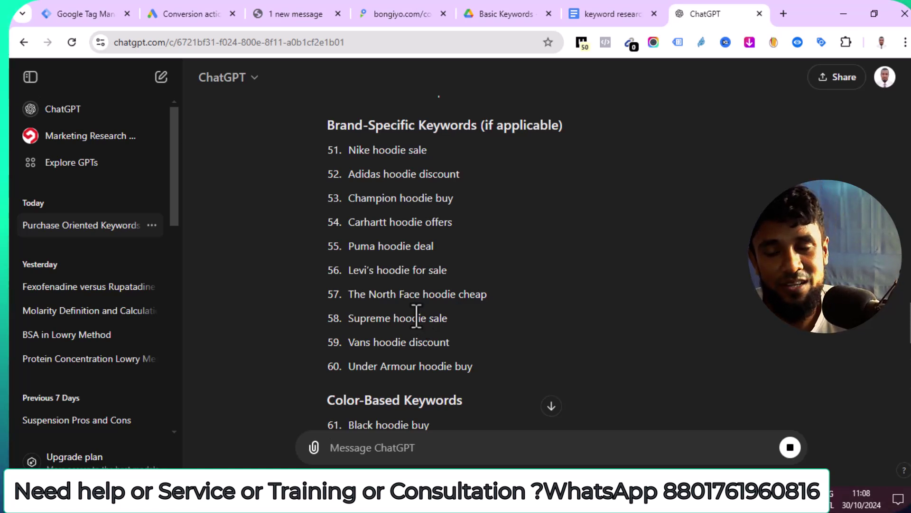
pyautogui.scroll(-13, 413, 318)
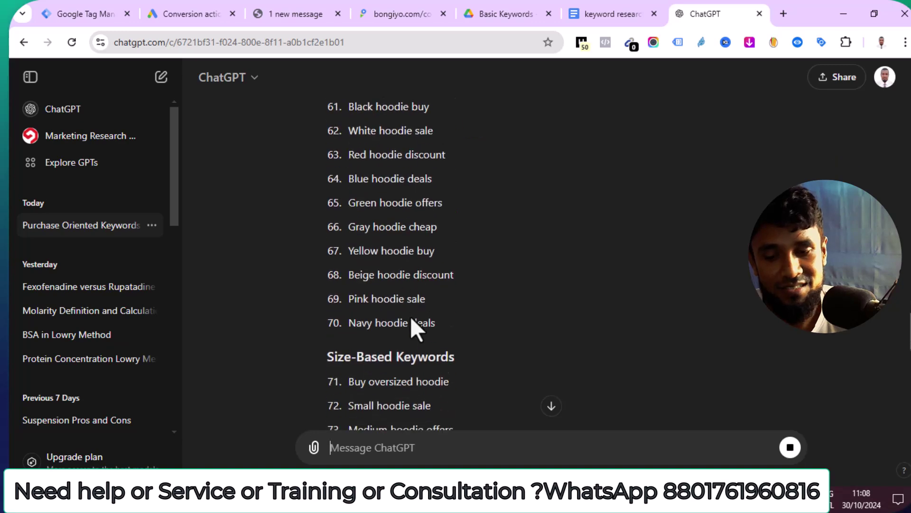
pyautogui.scroll(-8, 409, 318)
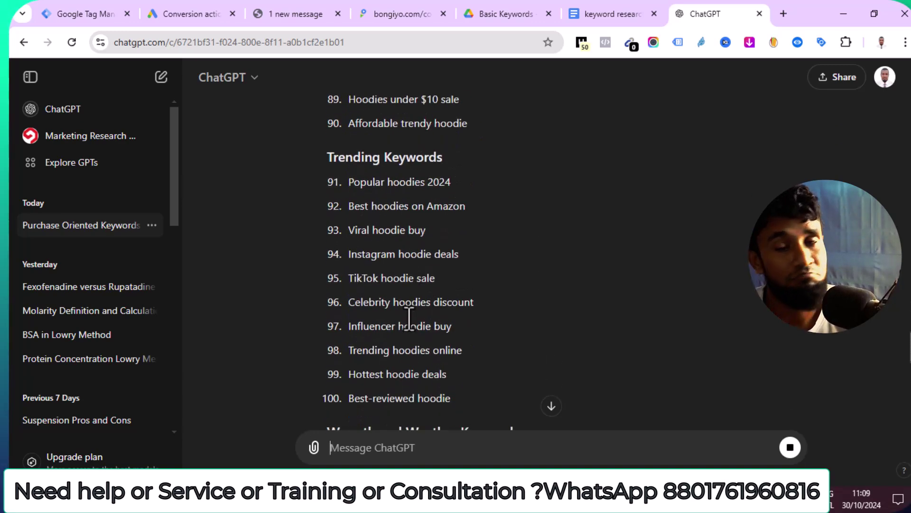
pyautogui.scroll(-20, 409, 318)
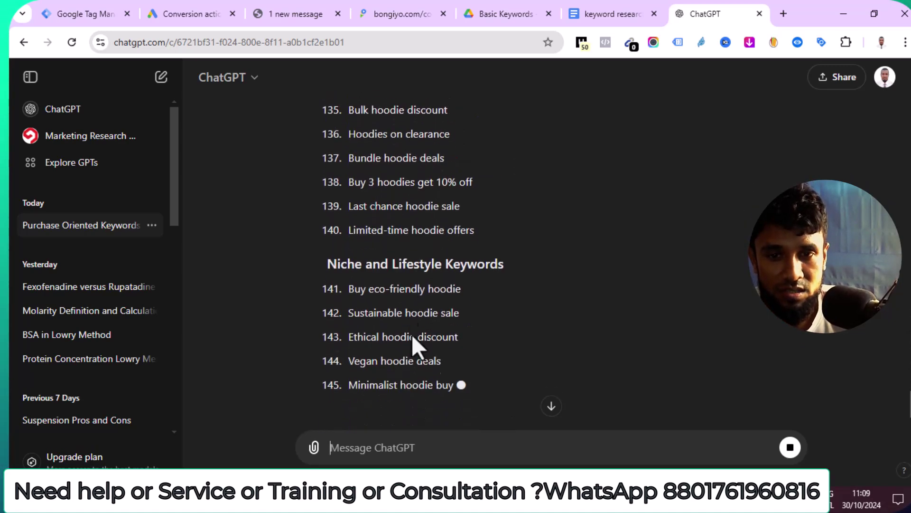
pyautogui.scroll(-7, 412, 337)
pyautogui.scroll(-9, 412, 337)
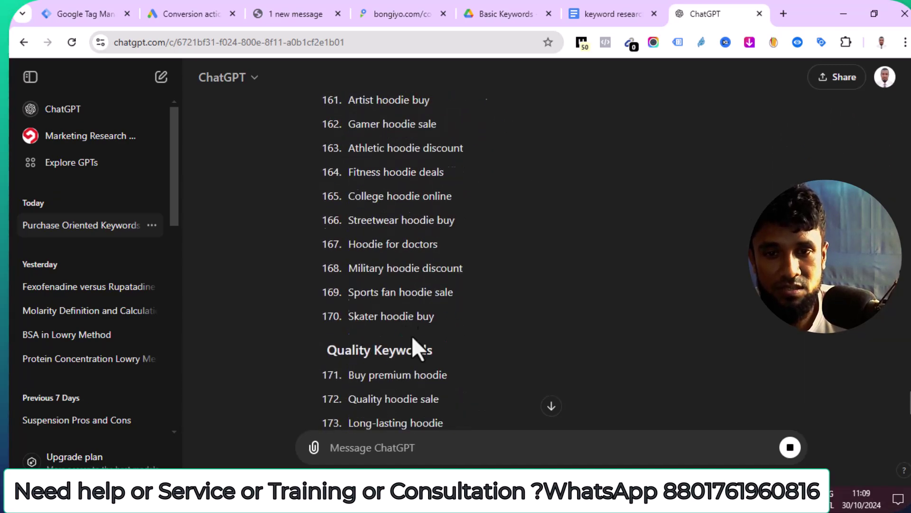
pyautogui.scroll(-9, 412, 337)
pyautogui.scroll(-8, 412, 340)
pyautogui.scroll(-3, 412, 338)
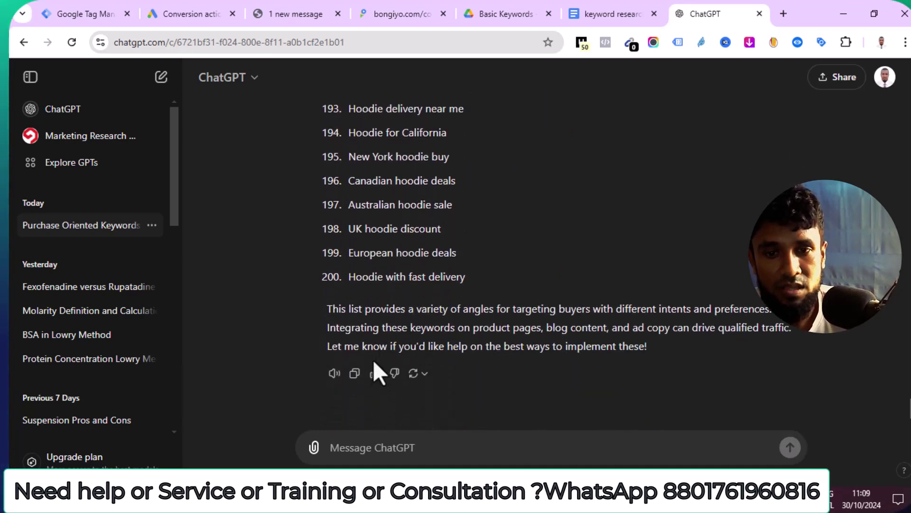
# - Copy ChatGPT's full keyword list response and switch to the saved keywords plan in Google Ads Keyword Planner
pyautogui.click(354, 373)
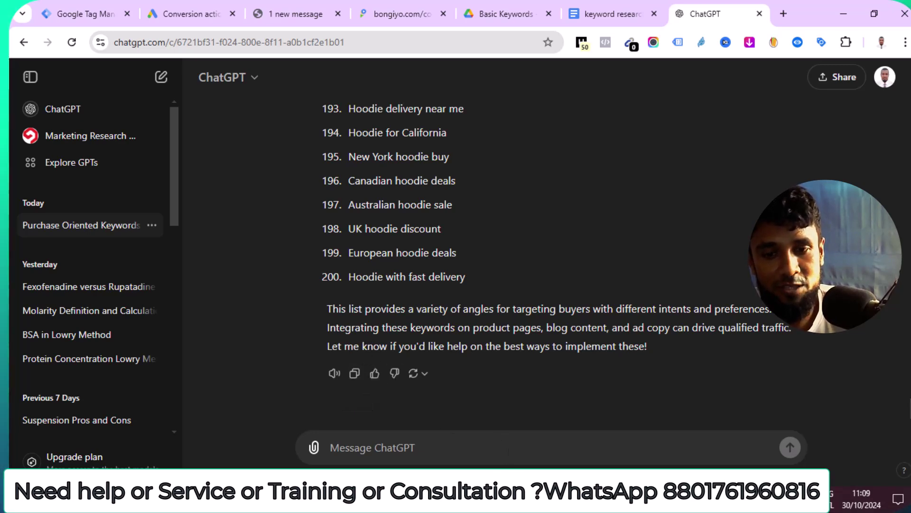
pyautogui.hotkey('alt', 'Tab')
pyautogui.click(143, 14)
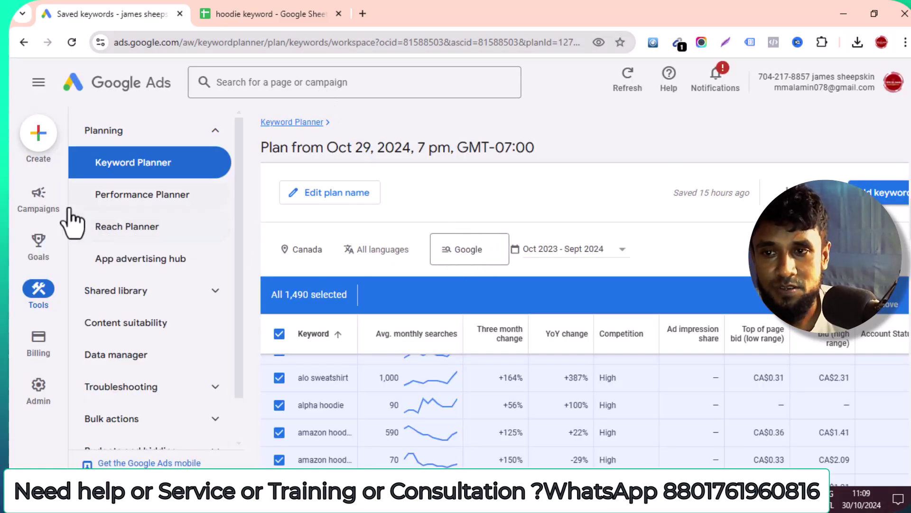
# - Return to the Keyword Planner overview, open Get search volume and forecasts, and paste the copied hoodie keyword list
pyautogui.moveTo(41, 272)
pyautogui.moveTo(40, 297)
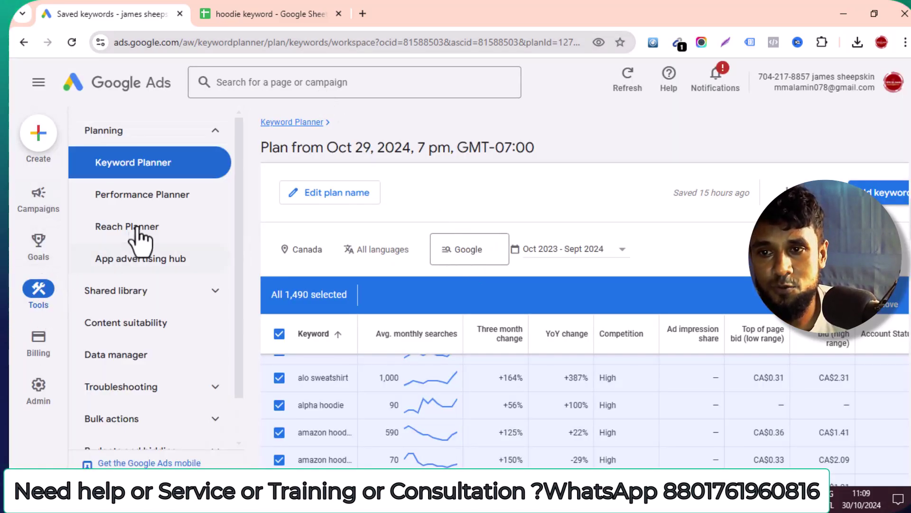
pyautogui.click(146, 164)
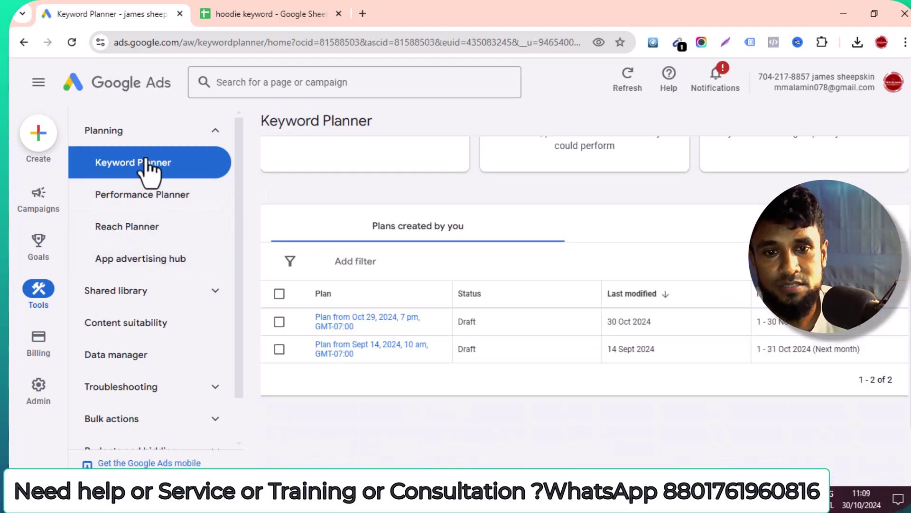
pyautogui.scroll(5, 551, 256)
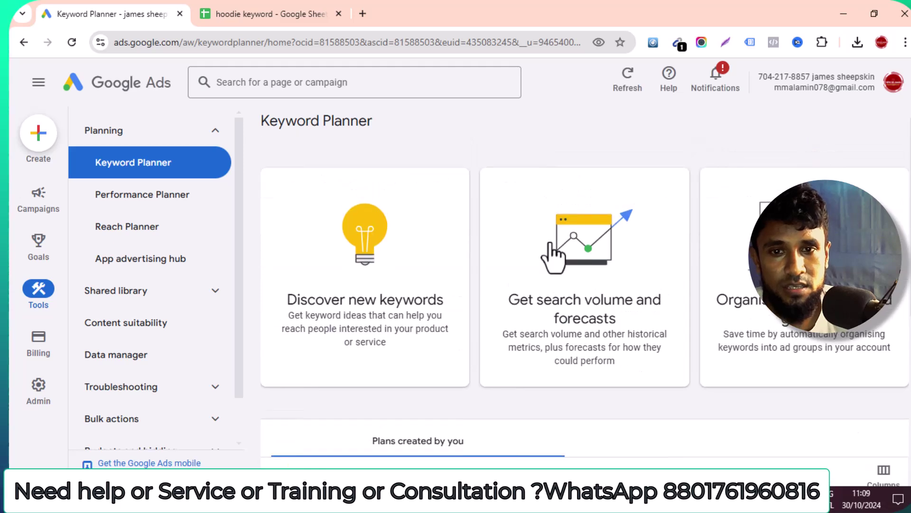
pyautogui.click(609, 328)
pyautogui.rightClick(448, 246)
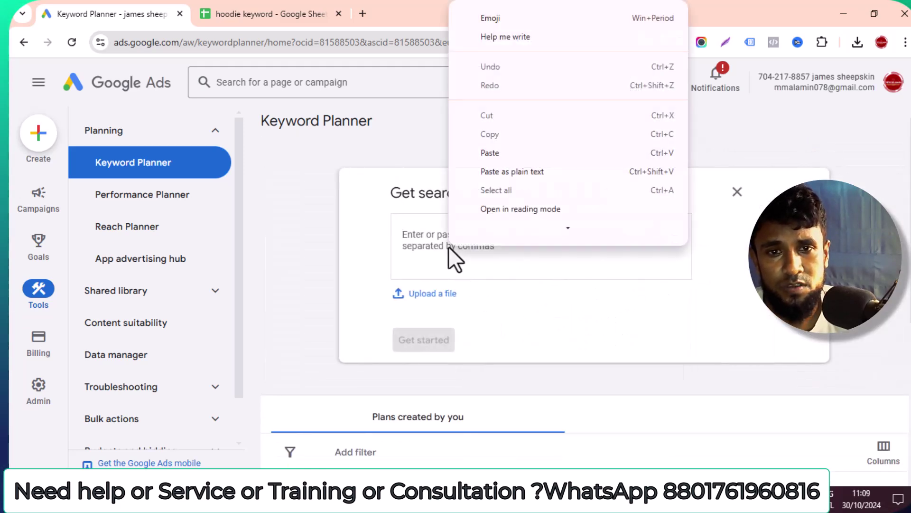
pyautogui.click(505, 120)
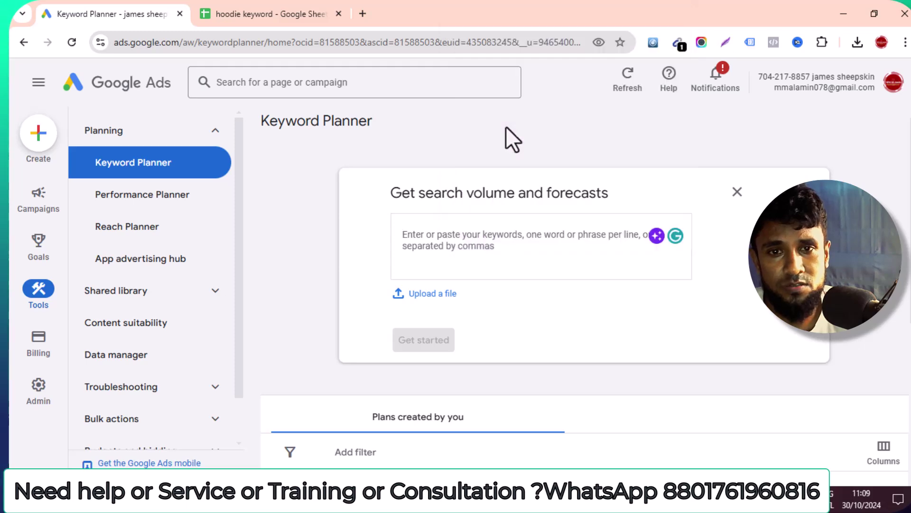
# - Delete ChatGPT's closing paragraph after keyword 200 and its introductory paragraph above the General Purchase-Intent Keywords heading
pyautogui.scroll(-3, 481, 280)
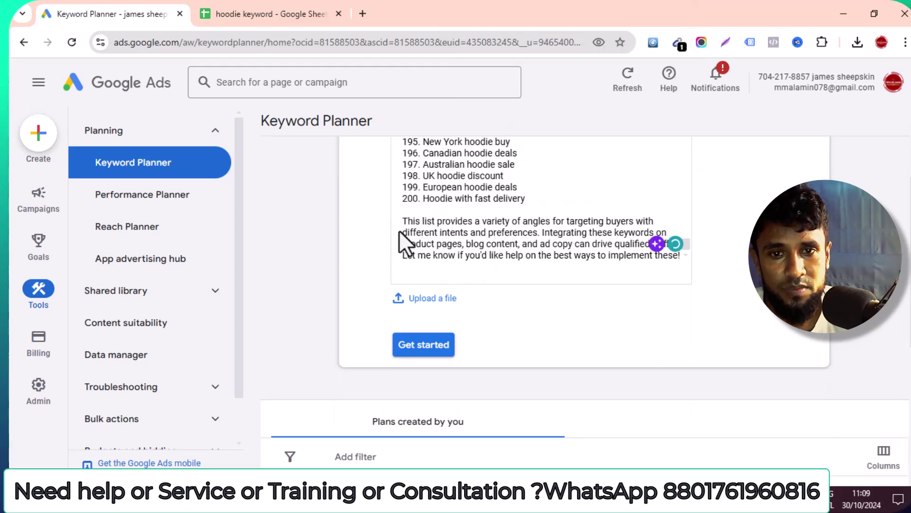
pyautogui.moveTo(404, 222); pyautogui.dragTo(681, 259)
pyautogui.press('BackSpace')
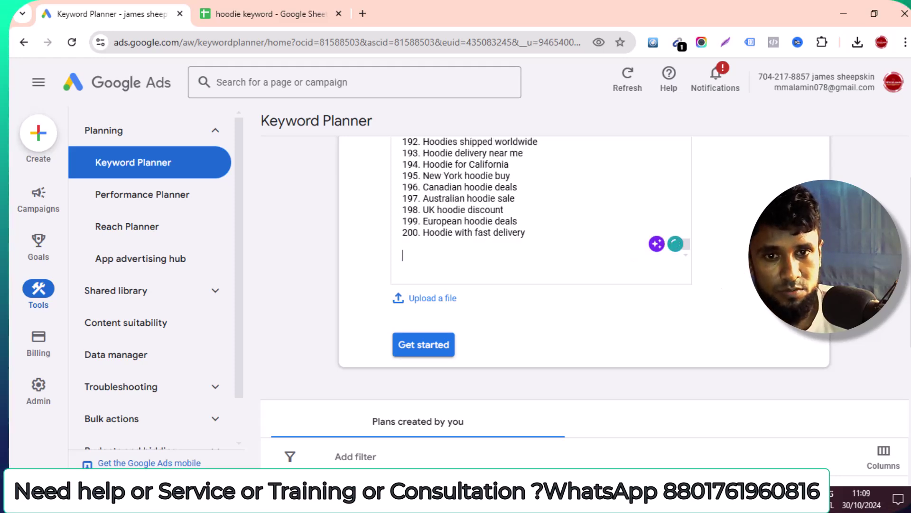
pyautogui.scroll(5, 540, 224)
pyautogui.scroll(20, 539, 224)
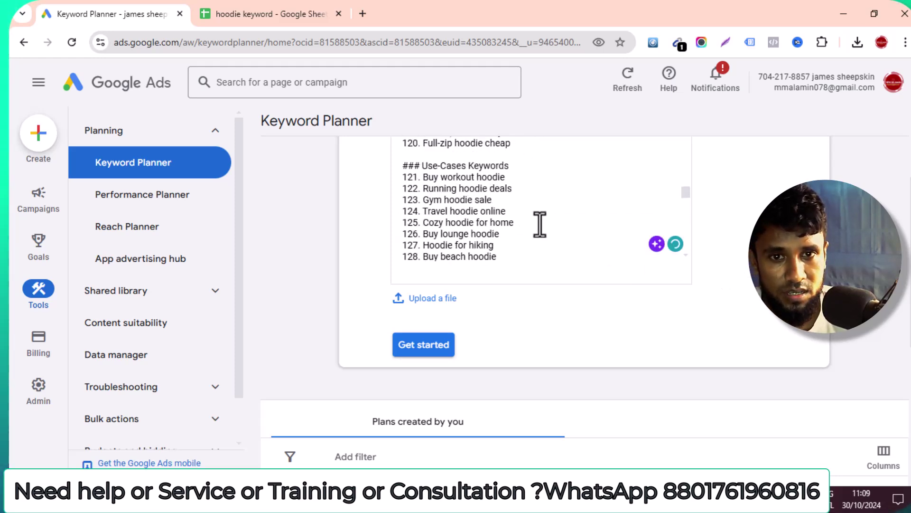
pyautogui.scroll(10, 539, 223)
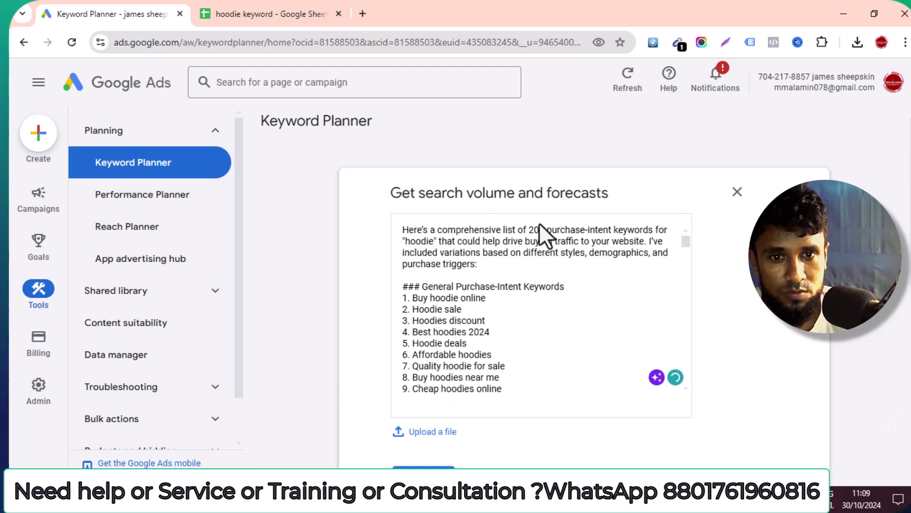
pyautogui.moveTo(485, 266); pyautogui.dragTo(385, 231)
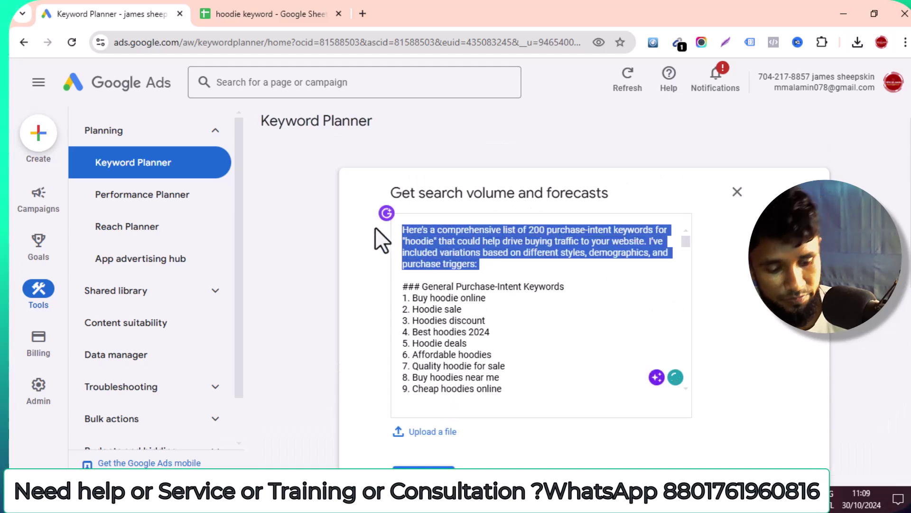
pyautogui.press('BackSpace')
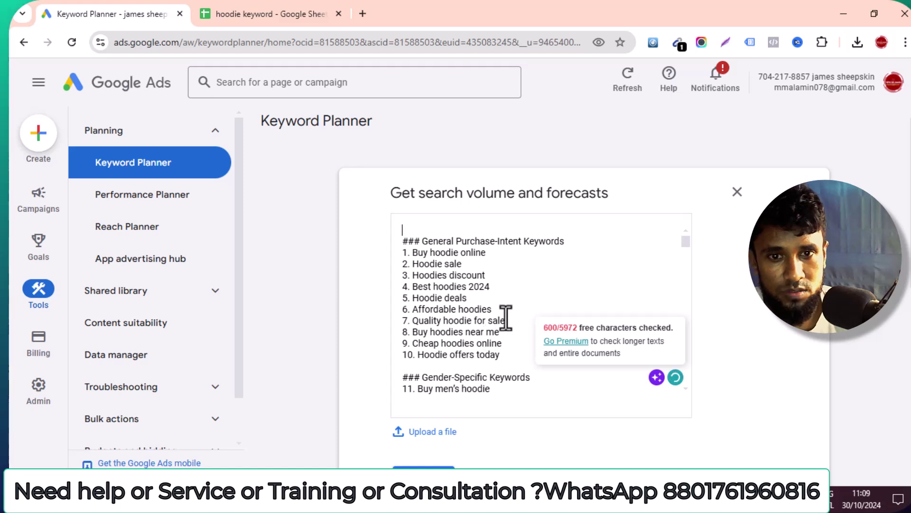
# - Expand the keyword error details and check which entry is rejected and why
pyautogui.scroll(-2, 522, 333)
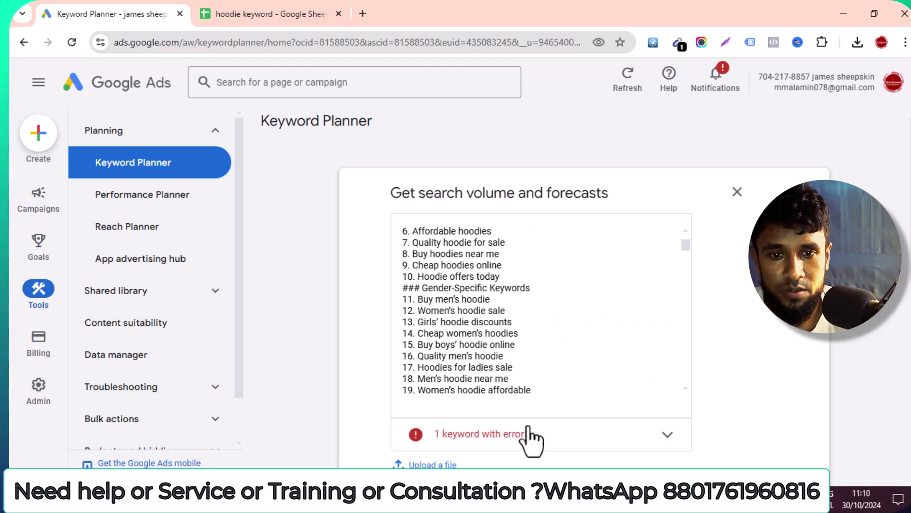
pyautogui.click(512, 436)
pyautogui.scroll(-1, 516, 360)
pyautogui.scroll(-10, 518, 351)
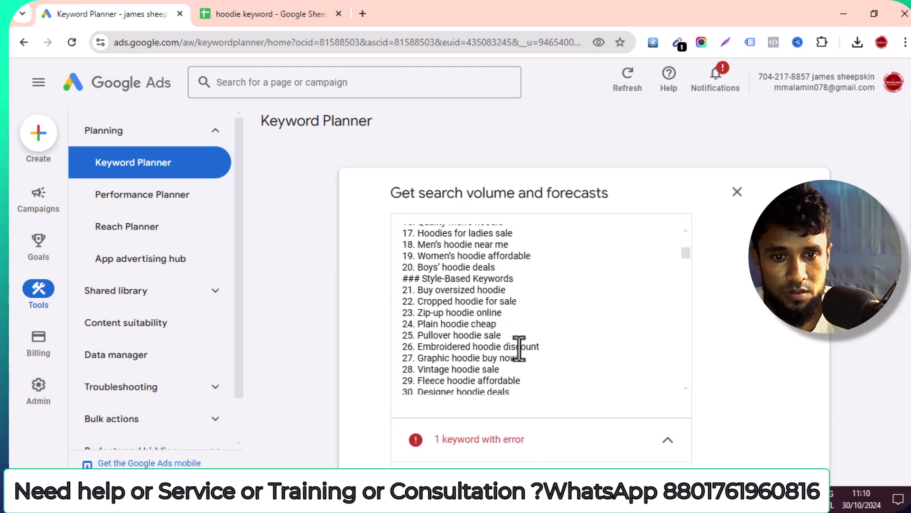
pyautogui.scroll(-4, 753, 290)
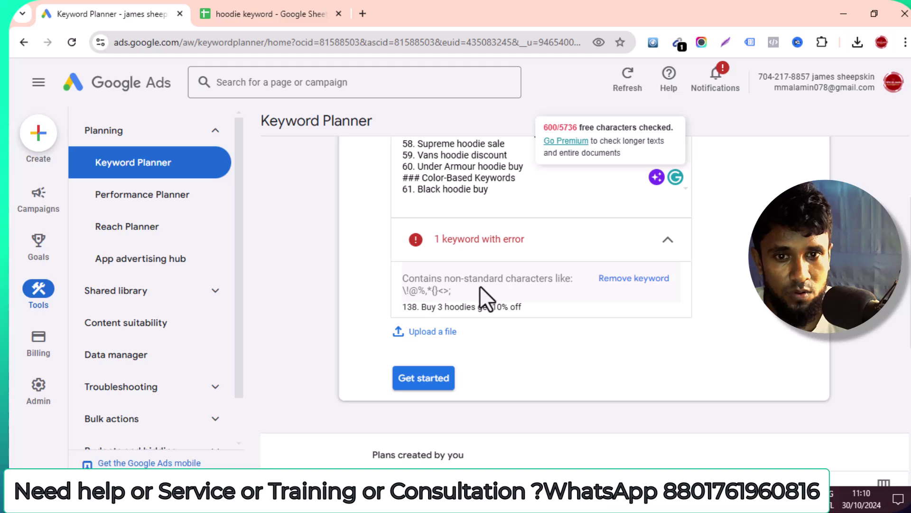
pyautogui.scroll(5, 480, 285)
pyautogui.scroll(-2, 471, 305)
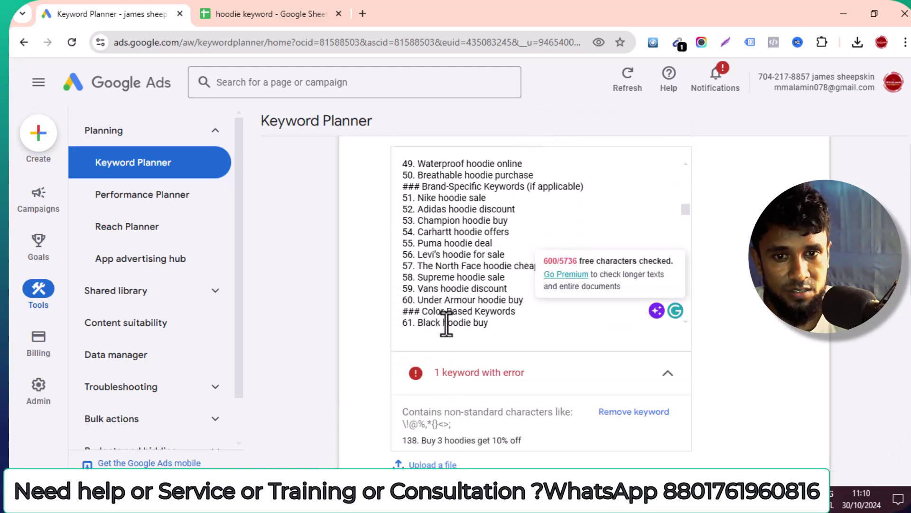
# - Remove the "###" markers from the Color-Based, Brand-Specific, Fabric and Material, and Occasion-Based Keywords headings in the list
pyautogui.moveTo(422, 316); pyautogui.dragTo(384, 313)
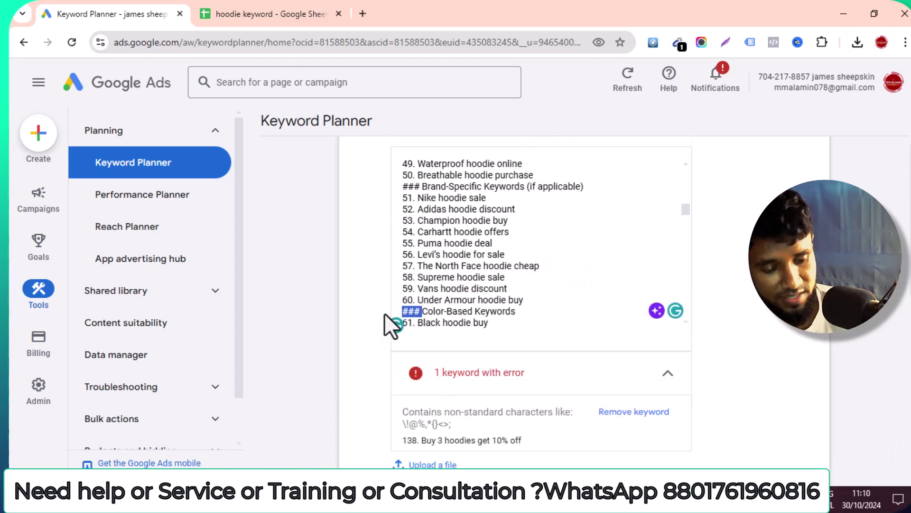
pyautogui.press('BackSpace')
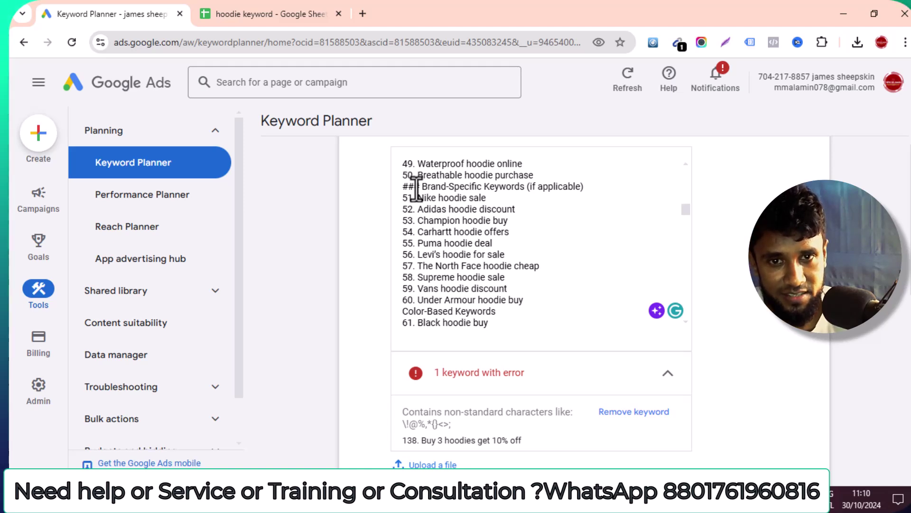
pyautogui.moveTo(421, 187); pyautogui.dragTo(401, 186)
pyautogui.press('BackSpace')
pyautogui.scroll(5, 463, 214)
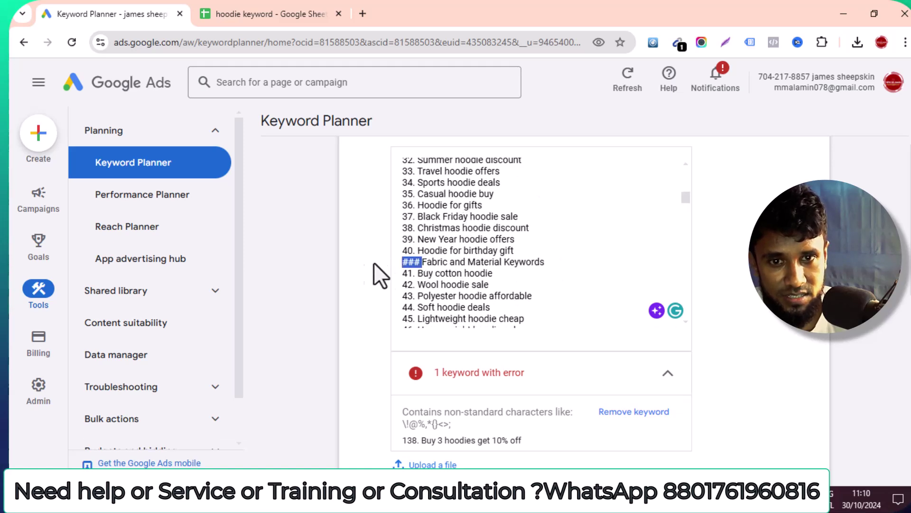
pyautogui.press('BackSpace')
pyautogui.scroll(4, 470, 247)
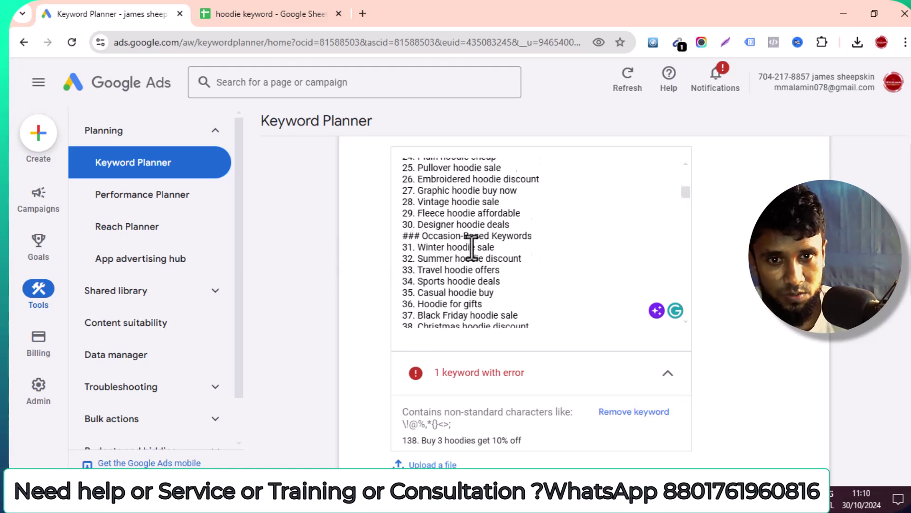
pyautogui.scroll(-1, 443, 231)
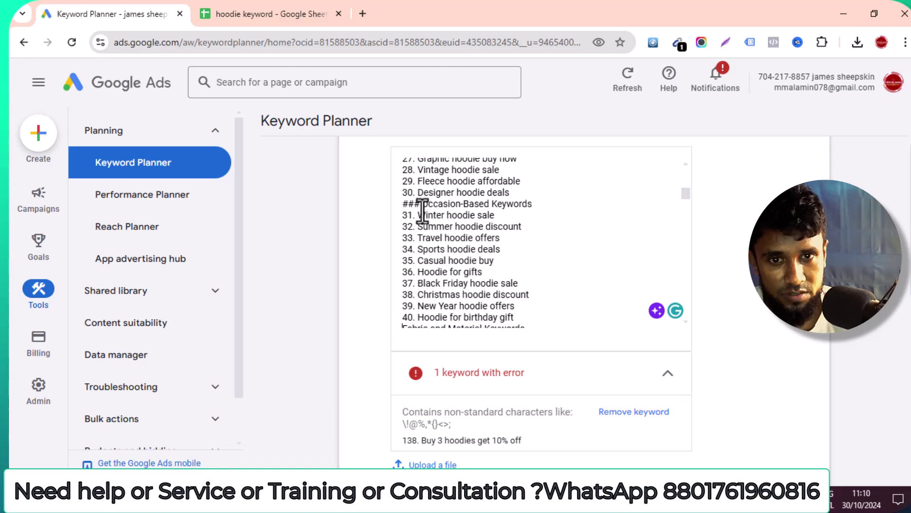
pyautogui.press('BackSpace')
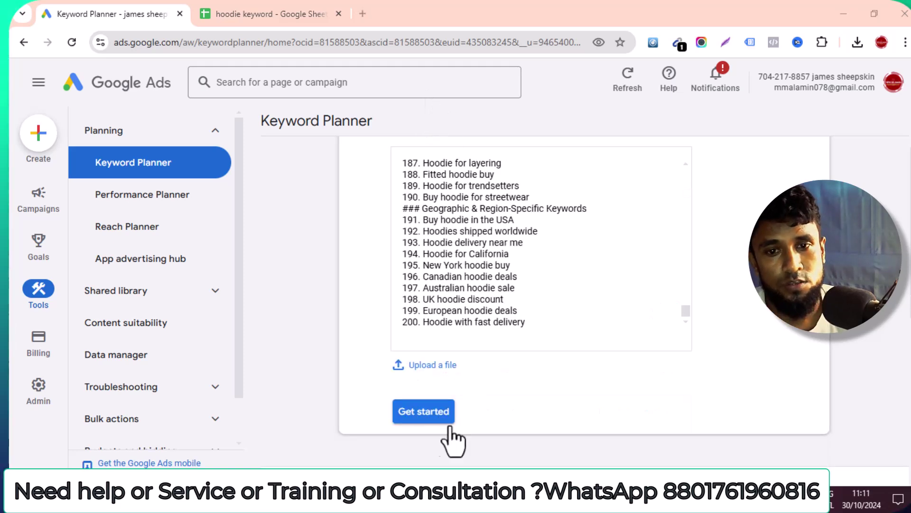
# - Submit the keyword list, remove all flagged keywords containing non-standard characters, and submit the cleaned list again
pyautogui.click(425, 417)
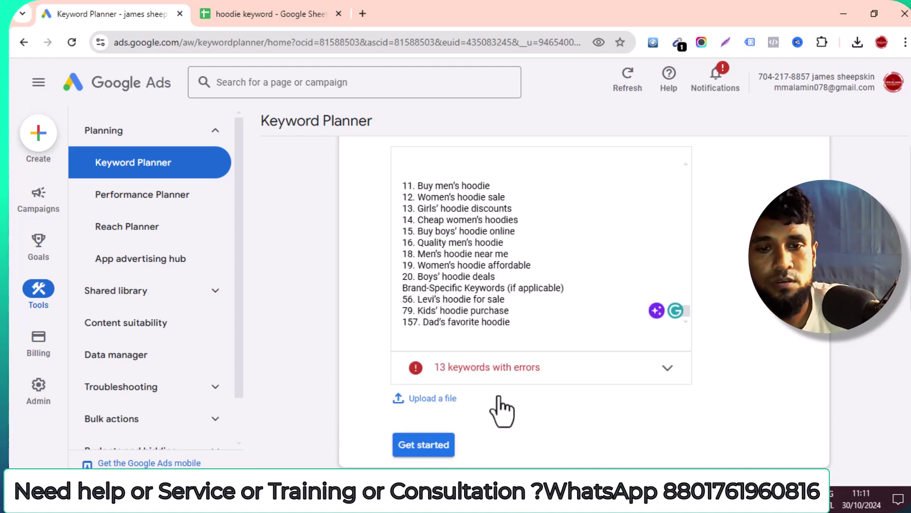
pyautogui.click(638, 377)
pyautogui.scroll(-3, 577, 306)
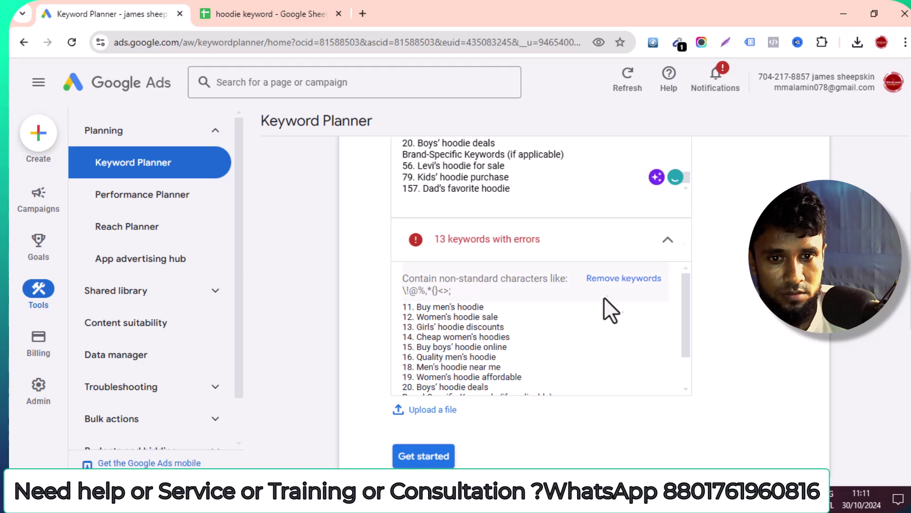
pyautogui.click(626, 285)
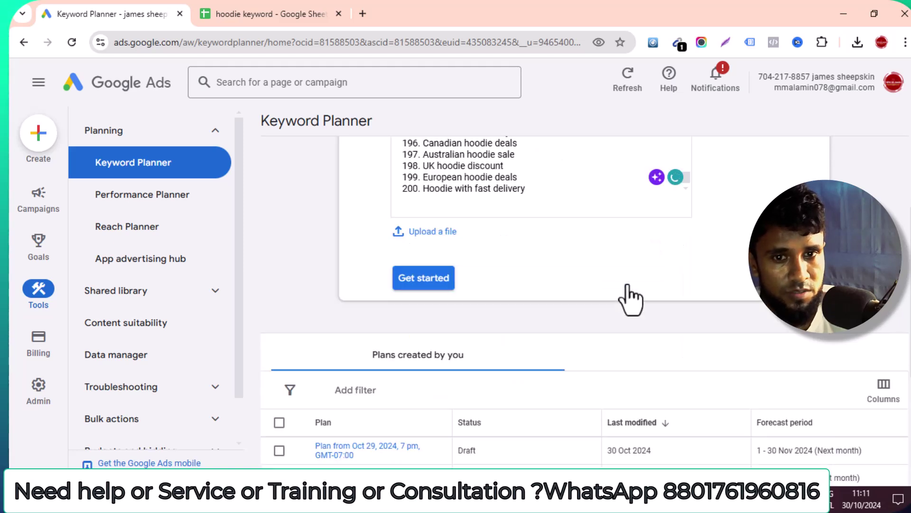
pyautogui.click(449, 279)
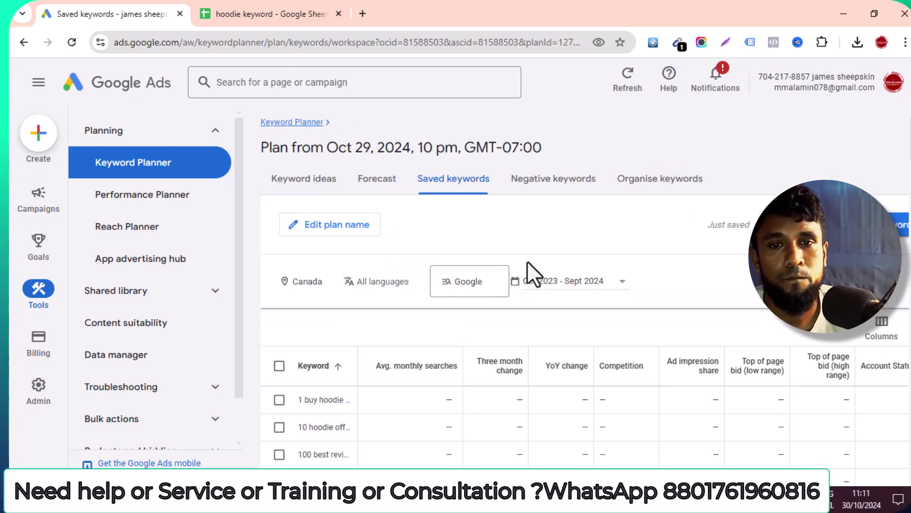
# - Examine the new plan's saved keywords and their search metrics, checking its Keyword ideas, Forecast and Negative keywords views too
pyautogui.scroll(-1, 528, 258)
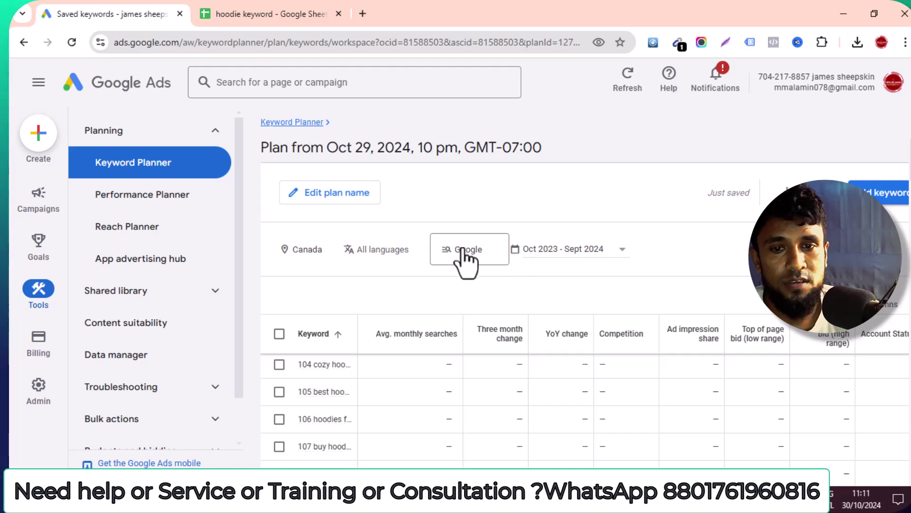
pyautogui.scroll(-6, 443, 288)
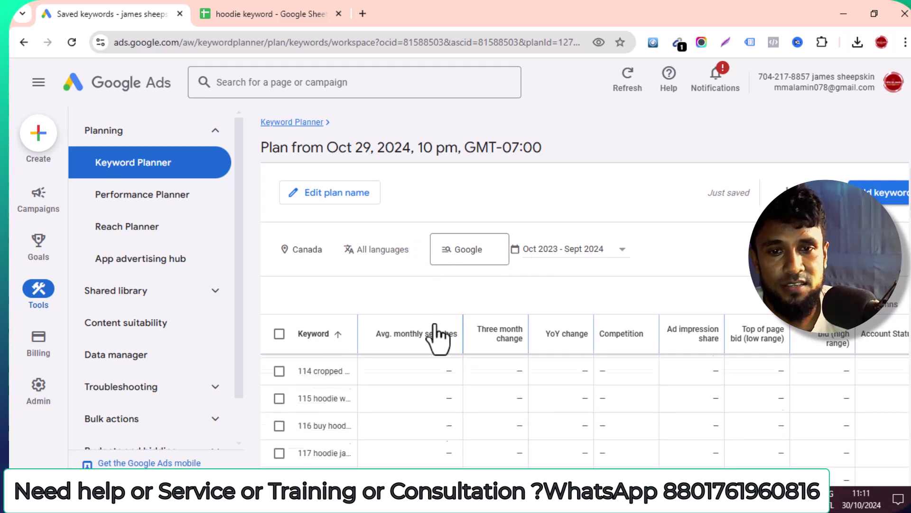
pyautogui.scroll(12, 434, 332)
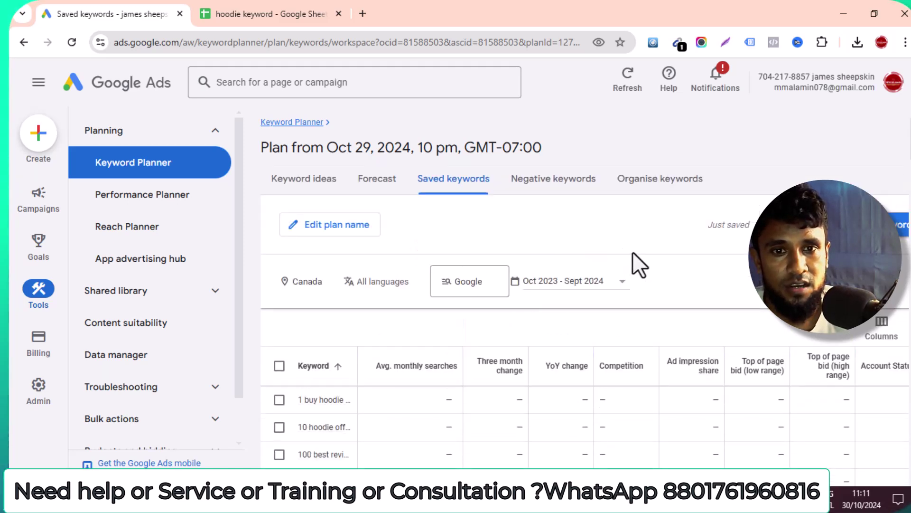
pyautogui.click(323, 189)
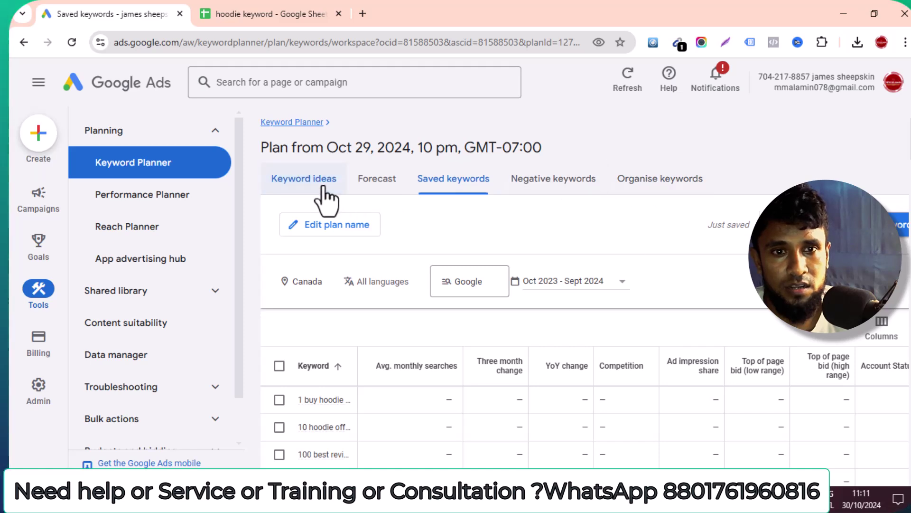
pyautogui.click(375, 191)
pyautogui.click(334, 188)
pyautogui.click(526, 193)
pyautogui.click(453, 200)
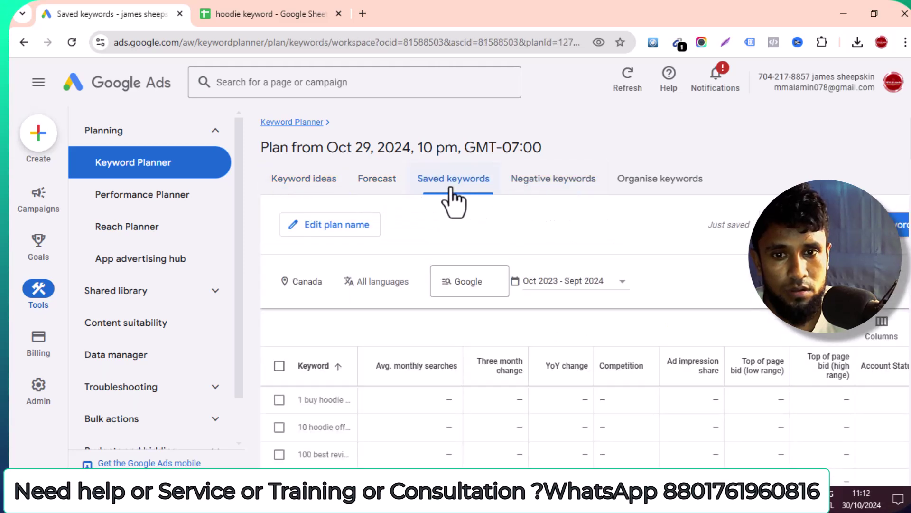
pyautogui.scroll(-6, 486, 259)
pyautogui.scroll(-15, 522, 413)
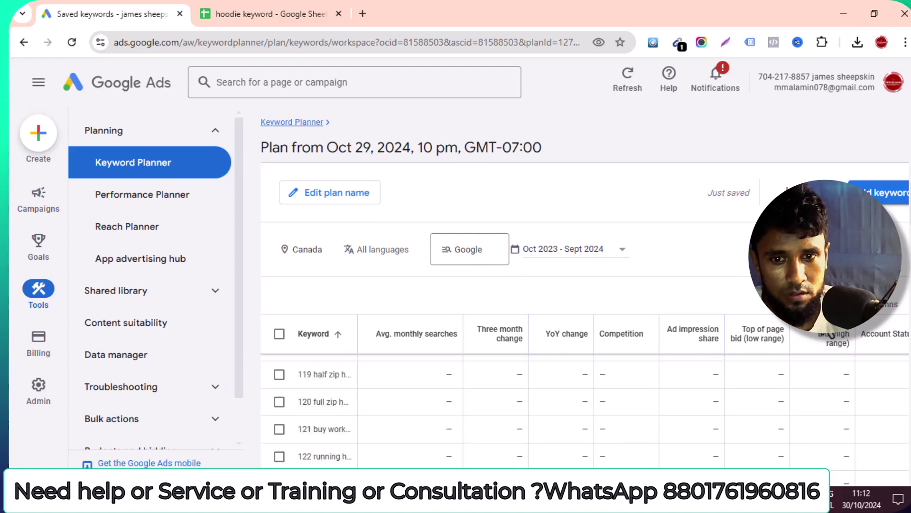
# - Return to the Keyword Planner overview and open Get search volume and forecasts again
pyautogui.click(128, 172)
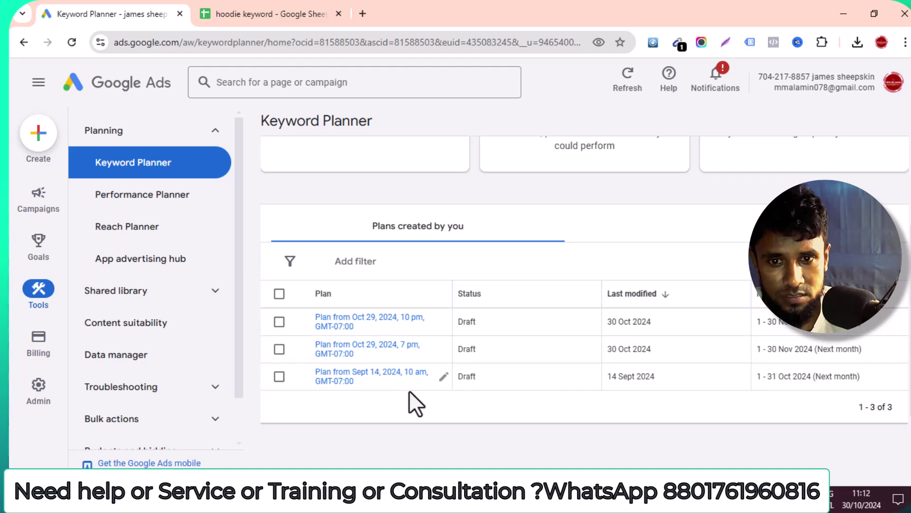
pyautogui.scroll(5, 428, 336)
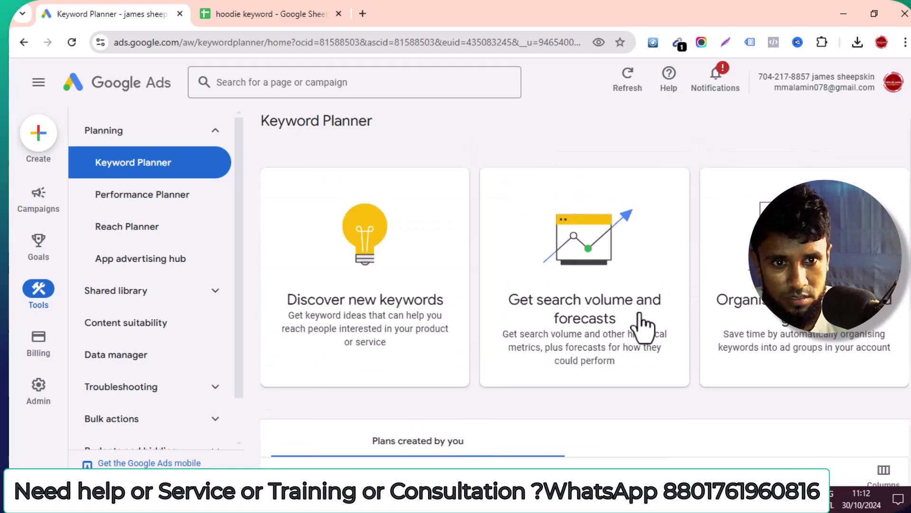
pyautogui.click(643, 322)
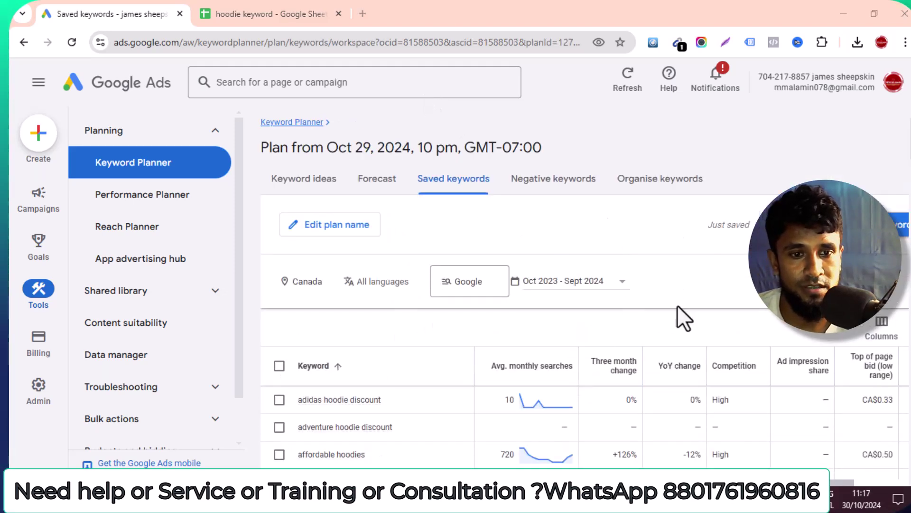
# - Examine the saved hoodie keywords for Canada, comparing average monthly searches, competition and top-of-page bids across the list
pyautogui.scroll(-8, 679, 308)
pyautogui.scroll(-5, 492, 425)
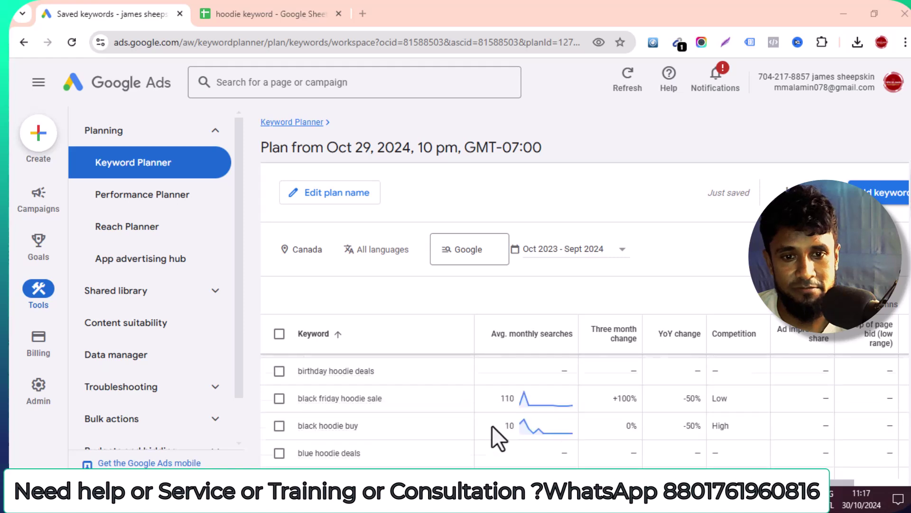
pyautogui.scroll(6, 492, 425)
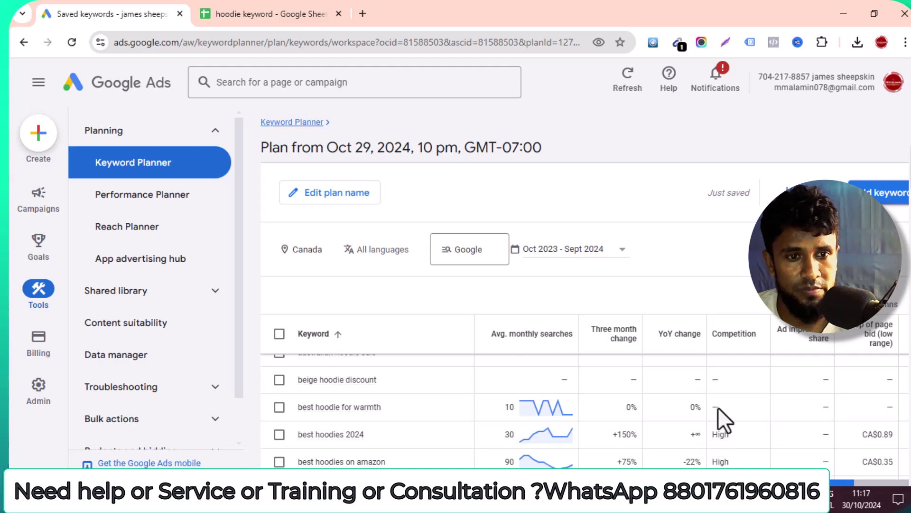
pyautogui.hscroll(3, 417, 315)
pyautogui.scroll(-3, 442, 395)
pyautogui.scroll(-5, 442, 398)
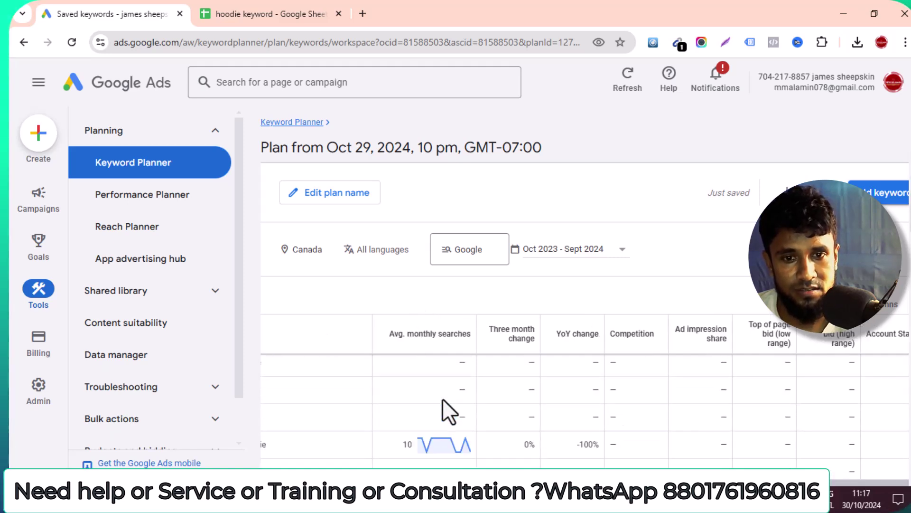
pyautogui.scroll(-5, 442, 397)
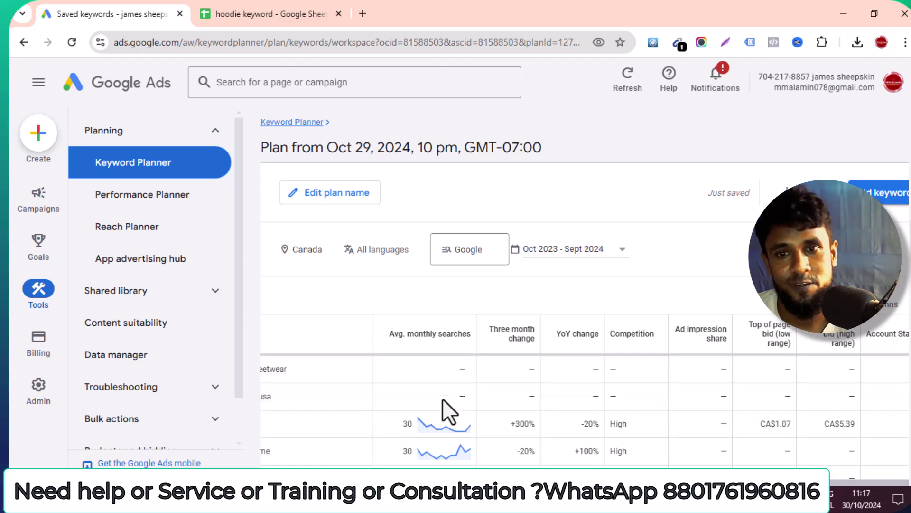
pyautogui.scroll(-5, 443, 398)
pyautogui.scroll(-5, 443, 398)
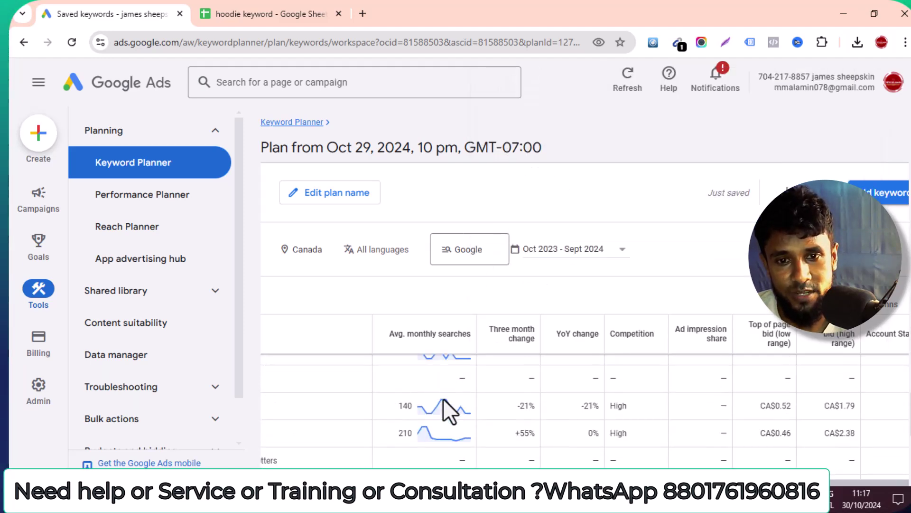
pyautogui.scroll(-2, 441, 400)
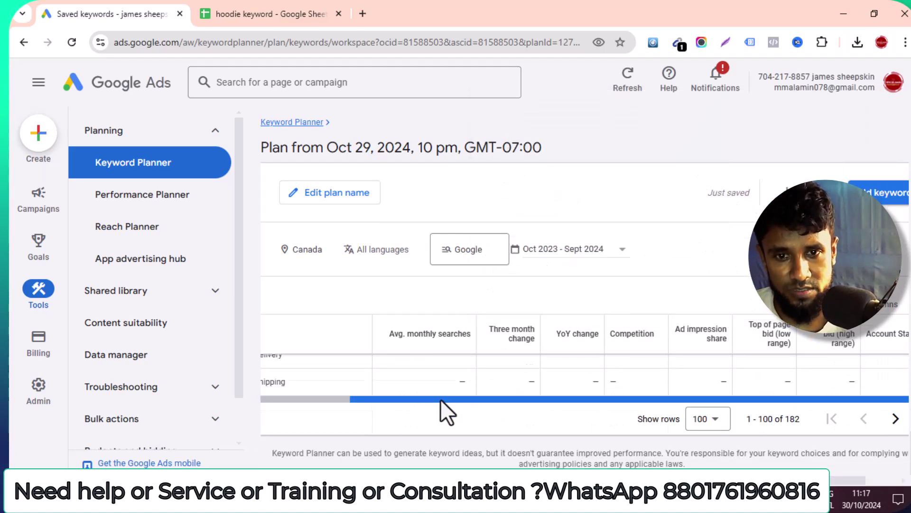
pyautogui.scroll(5, 440, 399)
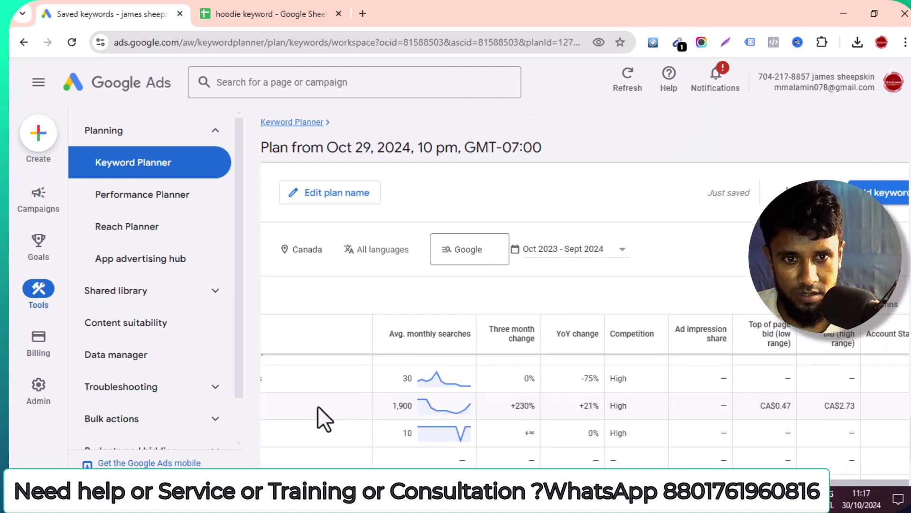
pyautogui.scroll(-5, 433, 327)
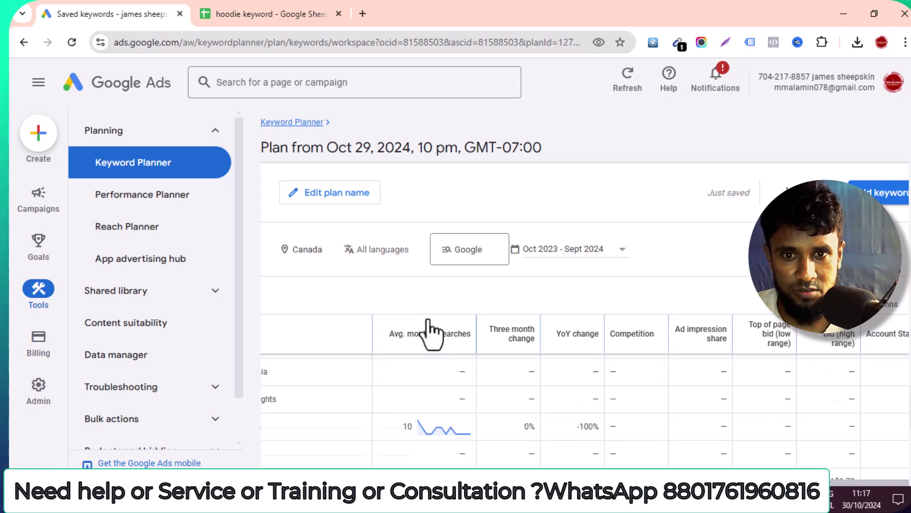
pyautogui.scroll(-3, 432, 332)
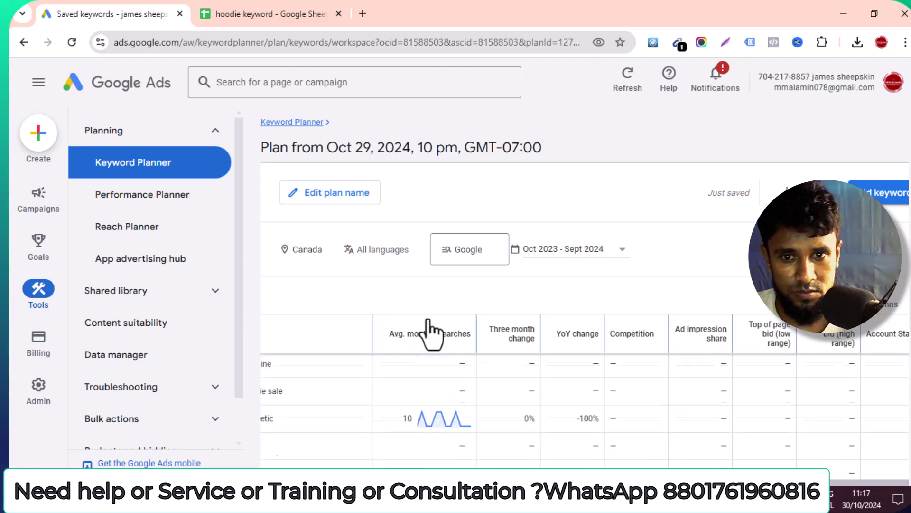
# - Replace Canada with United Kingdom as the plan's target location and save the change
pyautogui.click(305, 252)
pyautogui.click(448, 226)
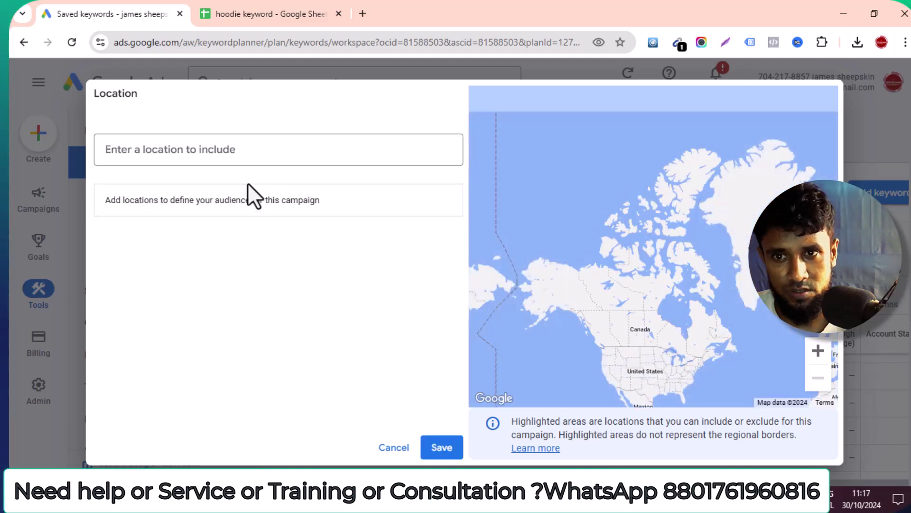
pyautogui.click(226, 151)
pyautogui.write('uk')
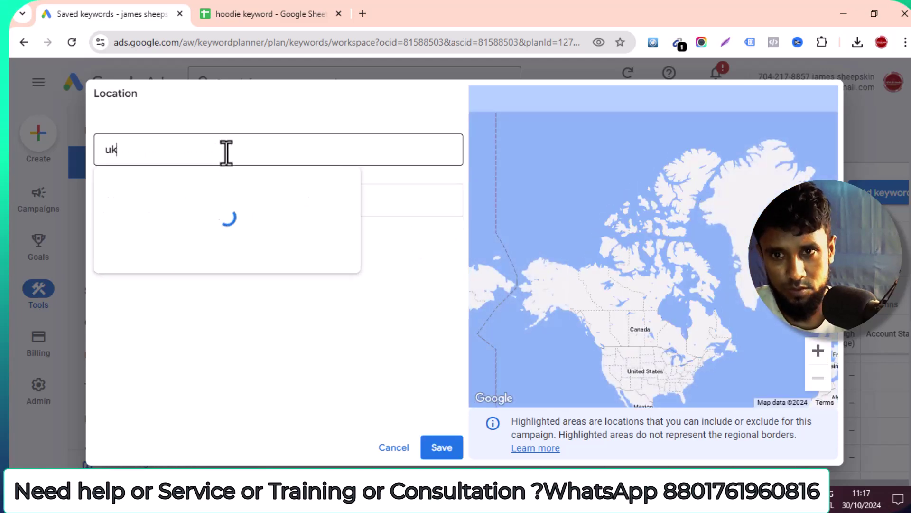
pyautogui.click(461, 196)
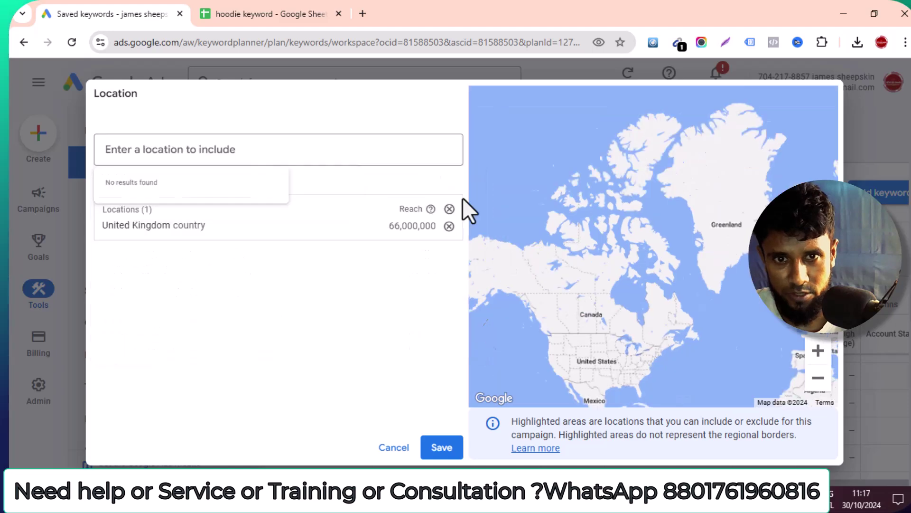
pyautogui.click(442, 447)
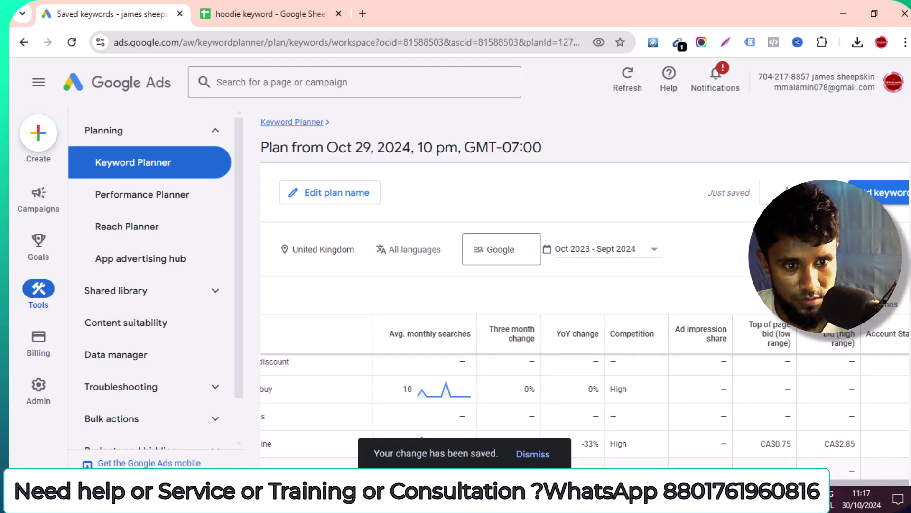
# - Examine the saved keywords' average monthly searches and competition for the United Kingdom throughout the list
pyautogui.hscroll(-3, 481, 438)
pyautogui.scroll(10, 480, 438)
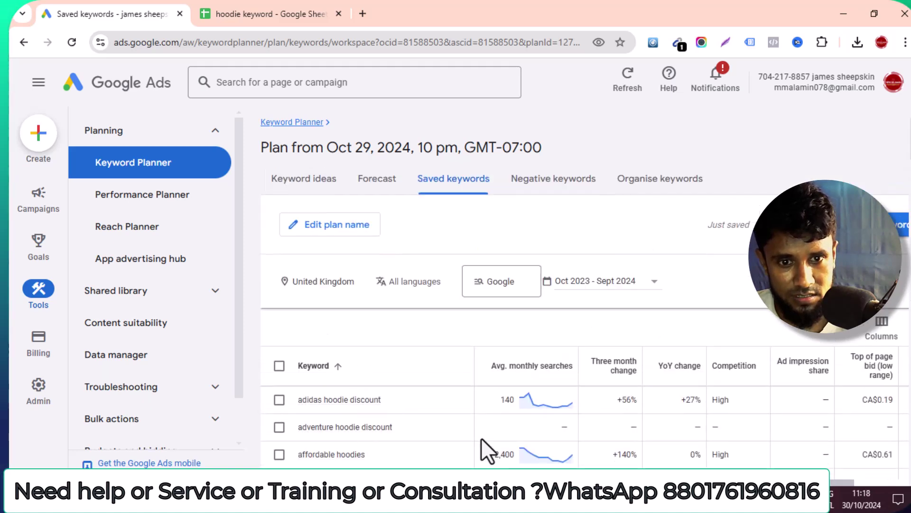
pyautogui.moveTo(478, 447)
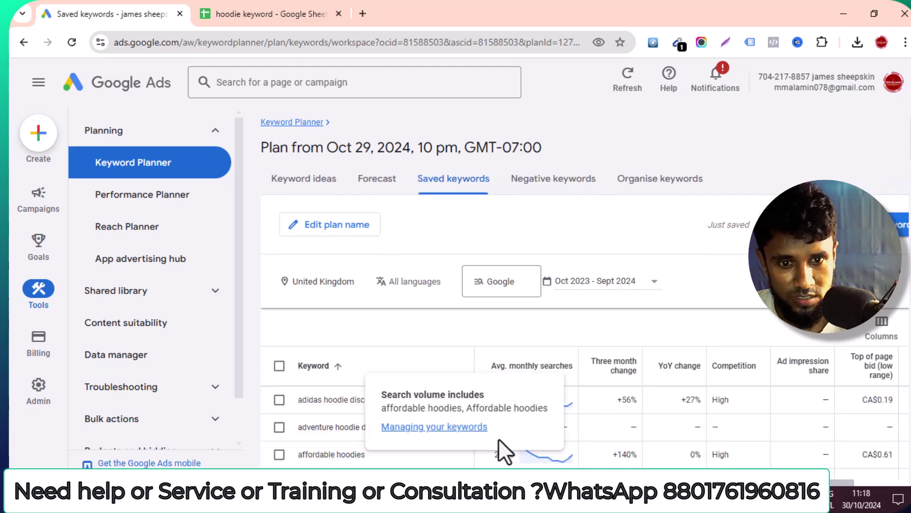
pyautogui.scroll(-8, 498, 434)
pyautogui.scroll(-8, 512, 423)
pyautogui.scroll(-10, 512, 425)
pyautogui.scroll(-10, 511, 425)
pyautogui.scroll(3, 511, 424)
pyautogui.scroll(-3, 512, 424)
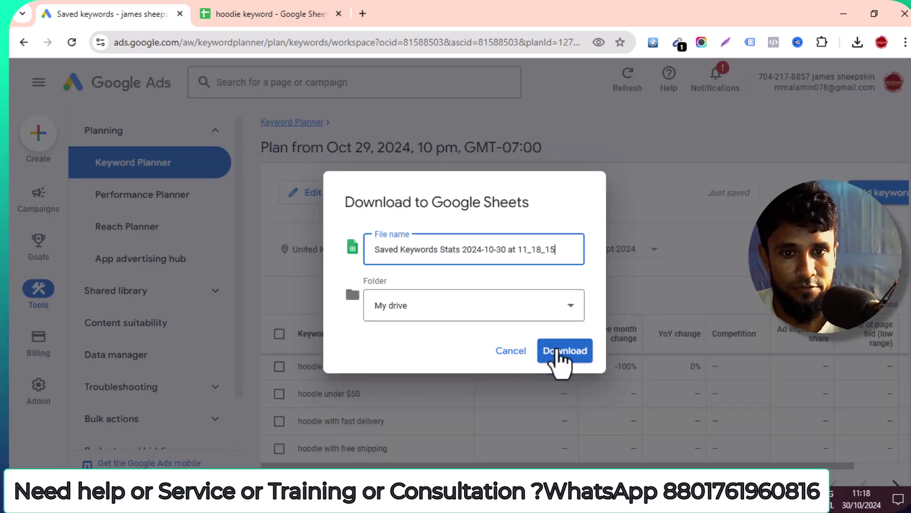
# - Download the saved keyword statistics to Google Sheets in My drive, open the exported sheet and review its rows
pyautogui.click(565, 350)
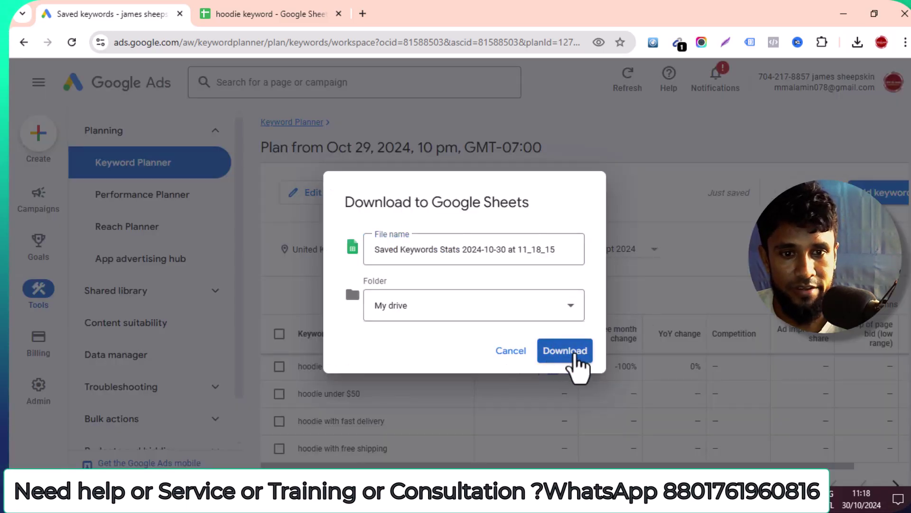
pyautogui.click(572, 355)
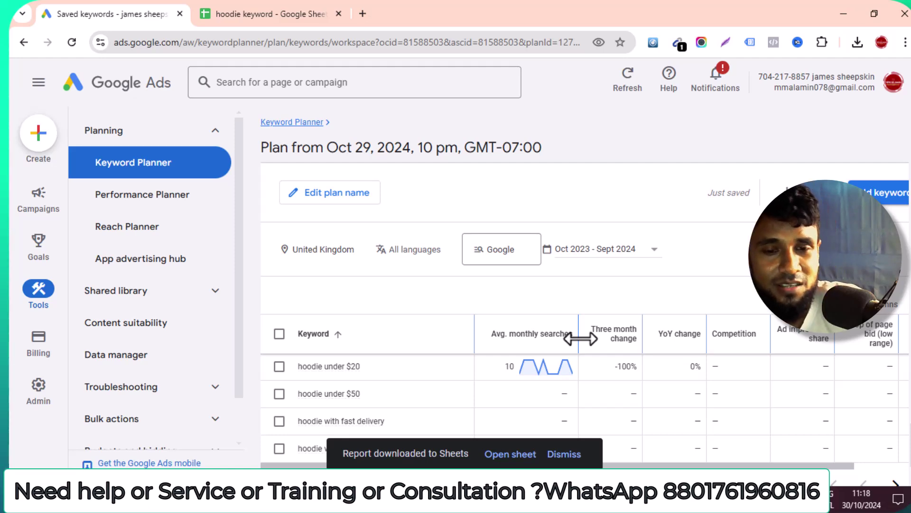
pyautogui.click(510, 455)
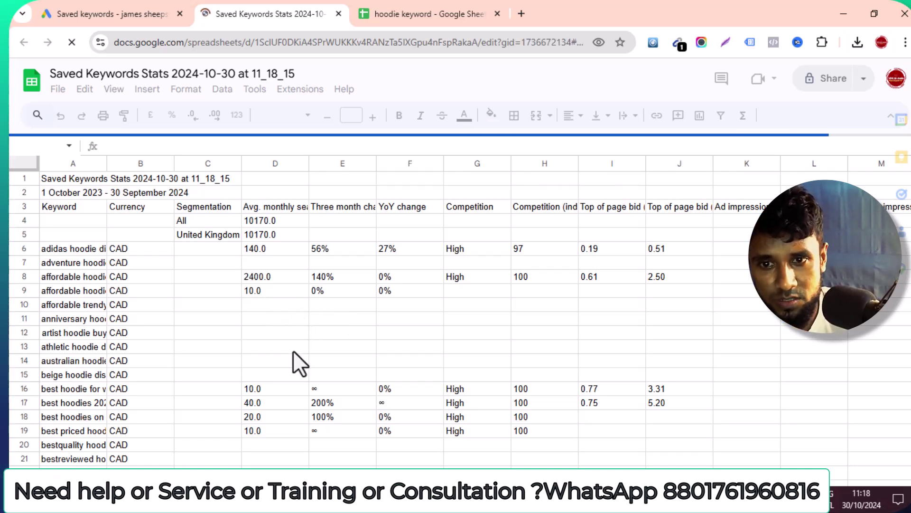
pyautogui.scroll(-10, 292, 350)
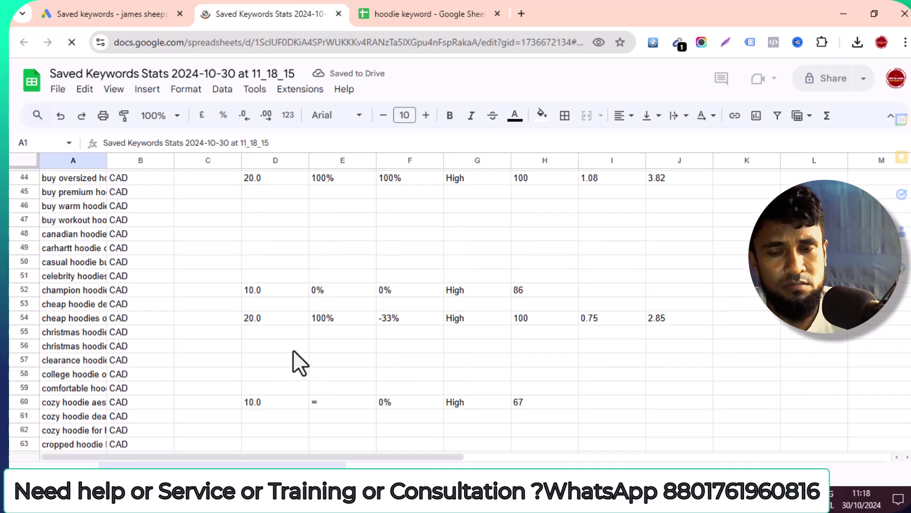
pyautogui.scroll(-3, 293, 351)
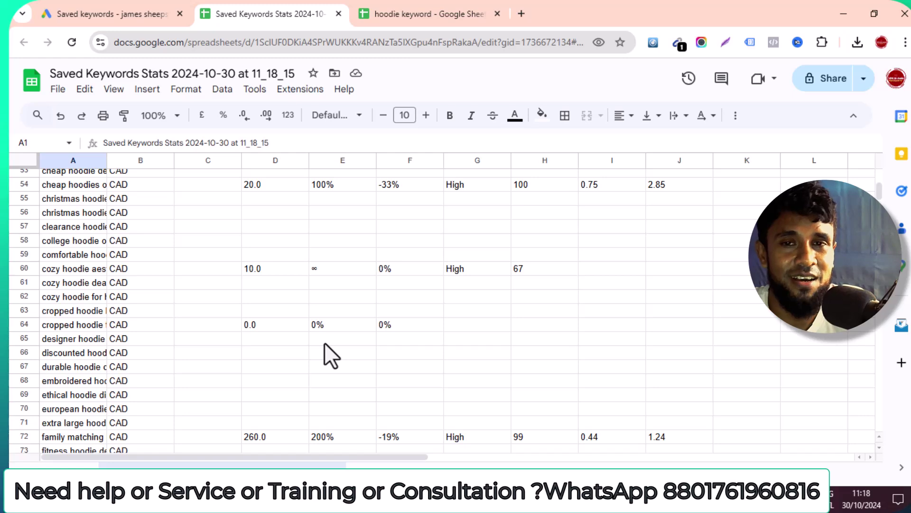
pyautogui.scroll(12, 324, 343)
pyautogui.scroll(5, 324, 343)
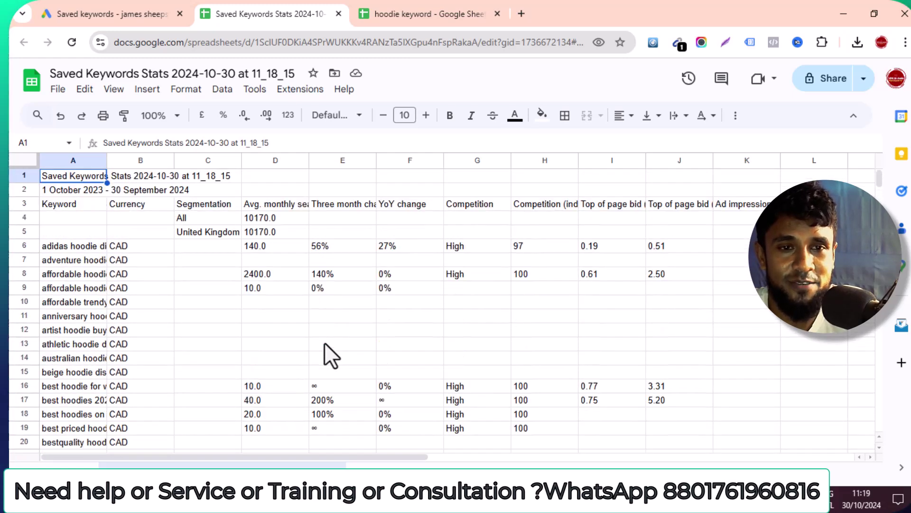